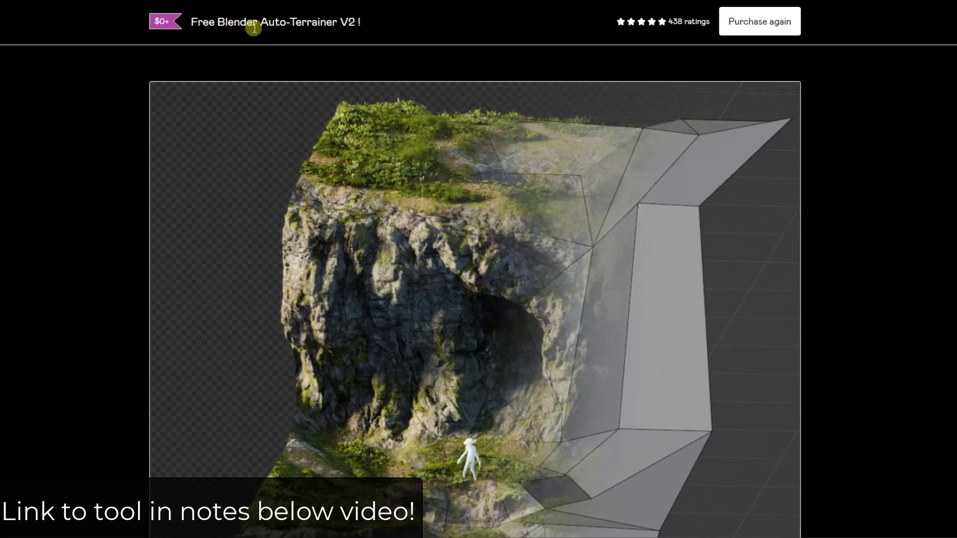
# Scroll the Auto-Terrainer V2 product page and advance to the next preview image.
pyautogui.scroll(-5, 399, 174)
pyautogui.scroll(-2, 415, 192)
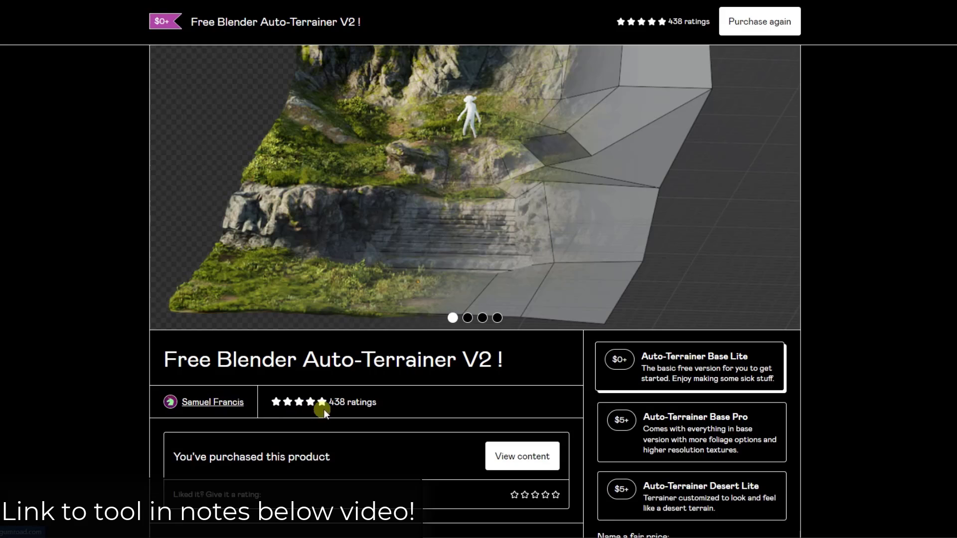
pyautogui.scroll(4, 507, 342)
pyautogui.scroll(2, 482, 160)
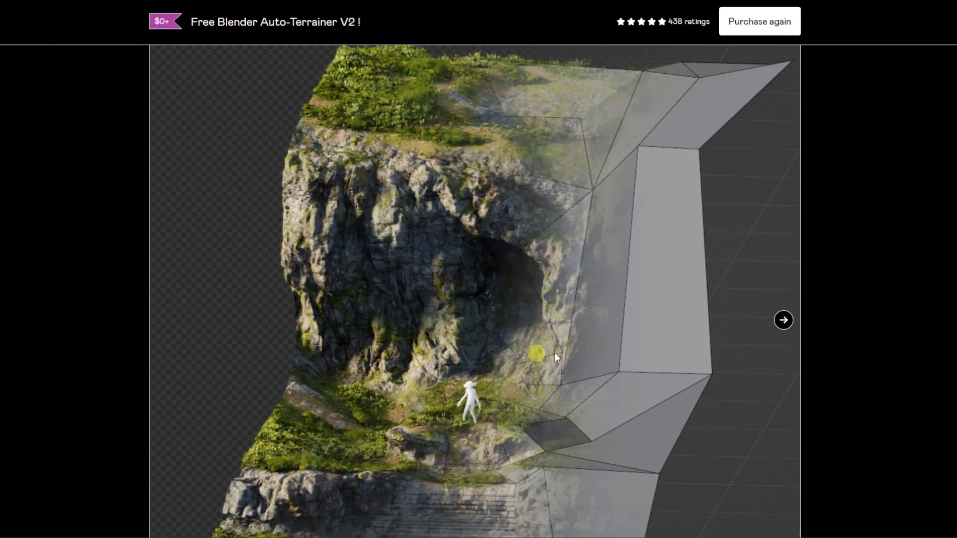
pyautogui.click(784, 321)
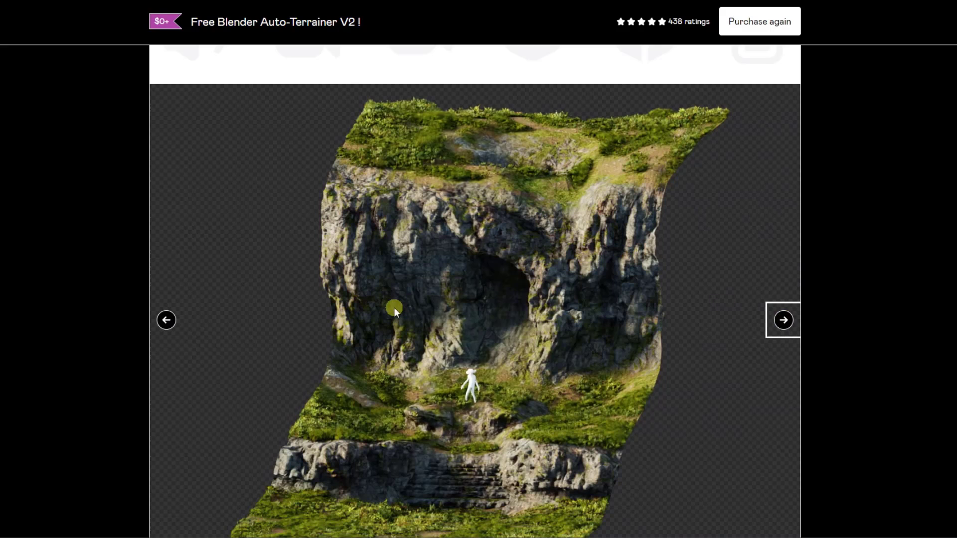
# Advance the carousel to the orange rocky terrain render, then the grey low-poly mesh image.
pyautogui.scroll(-2, 315, 187)
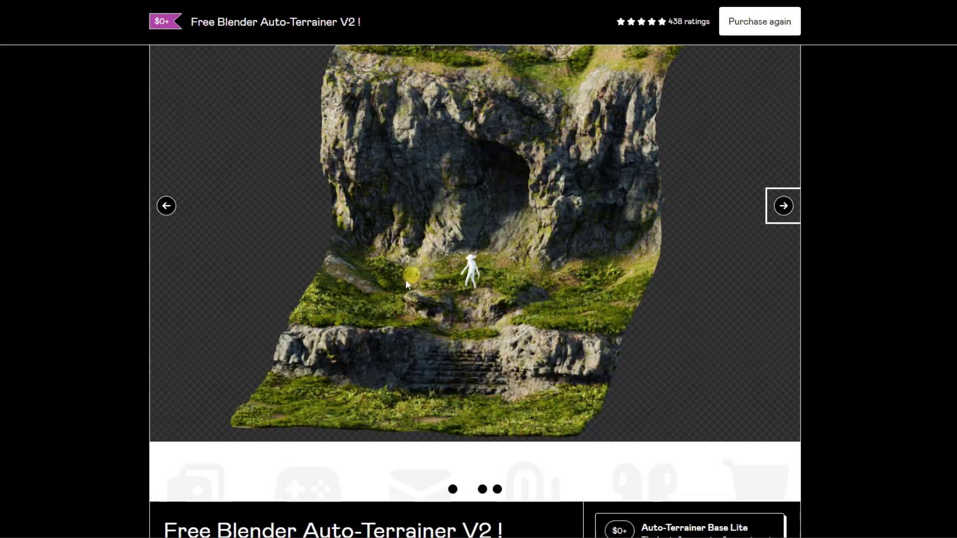
pyautogui.scroll(1, 483, 239)
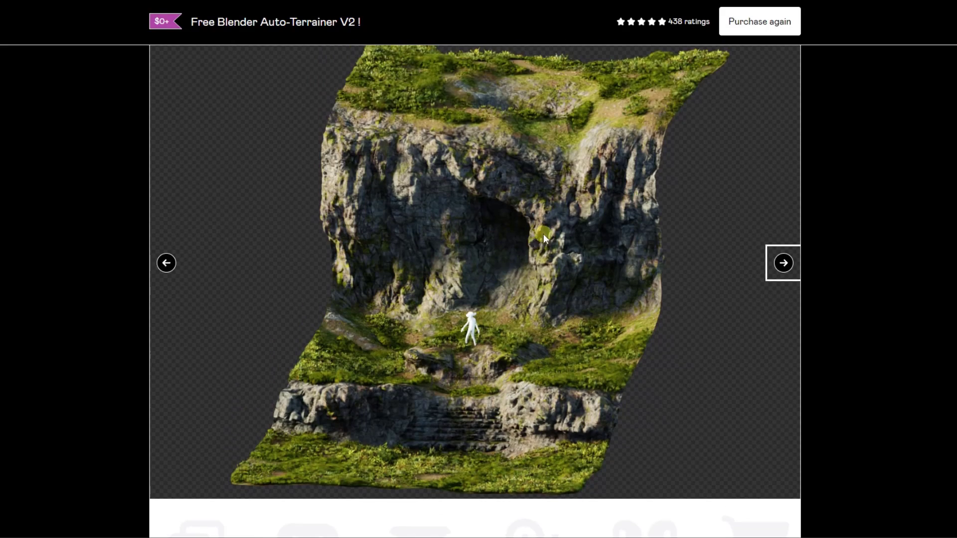
pyautogui.scroll(1, 544, 235)
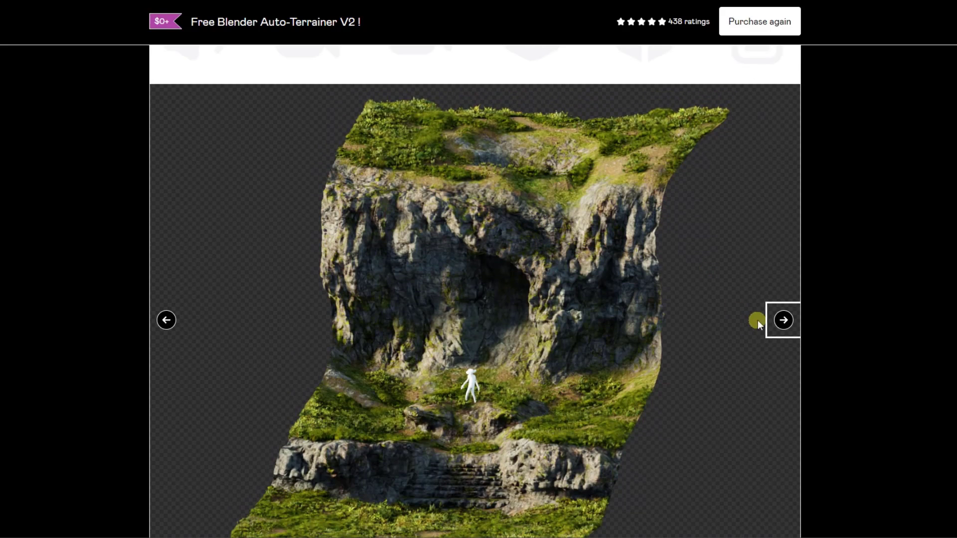
pyautogui.click(784, 321)
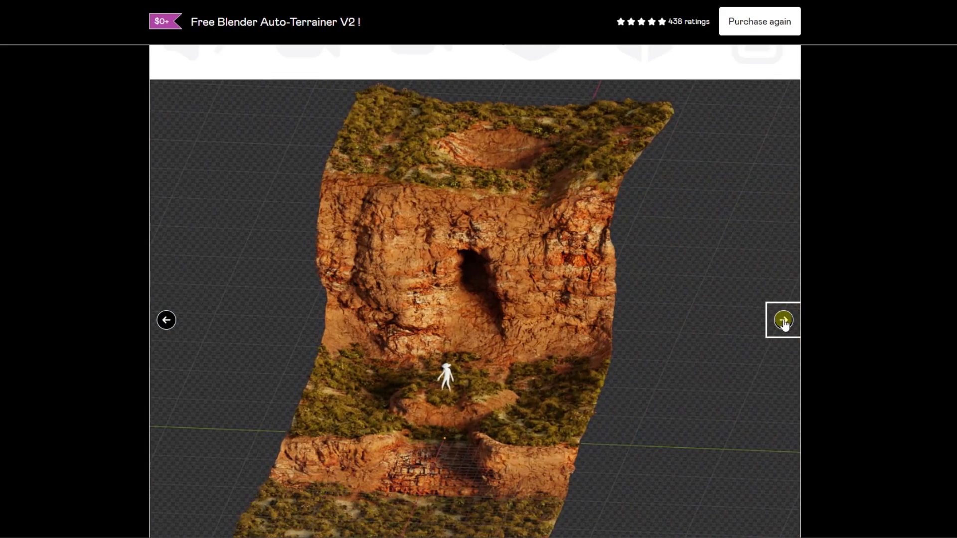
pyautogui.click(784, 321)
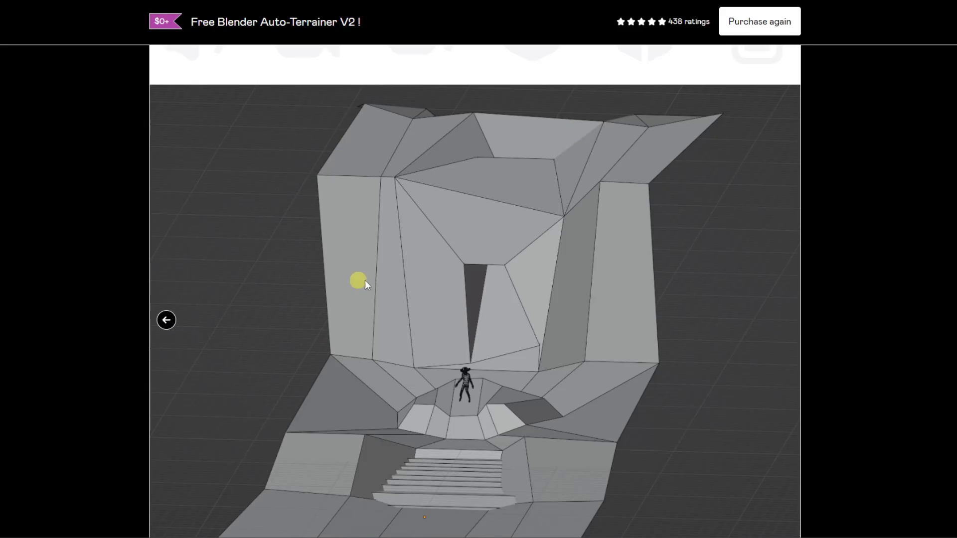
# Return to the orange rocky terrain image and scroll down to the description.
pyautogui.scroll(-1, 469, 292)
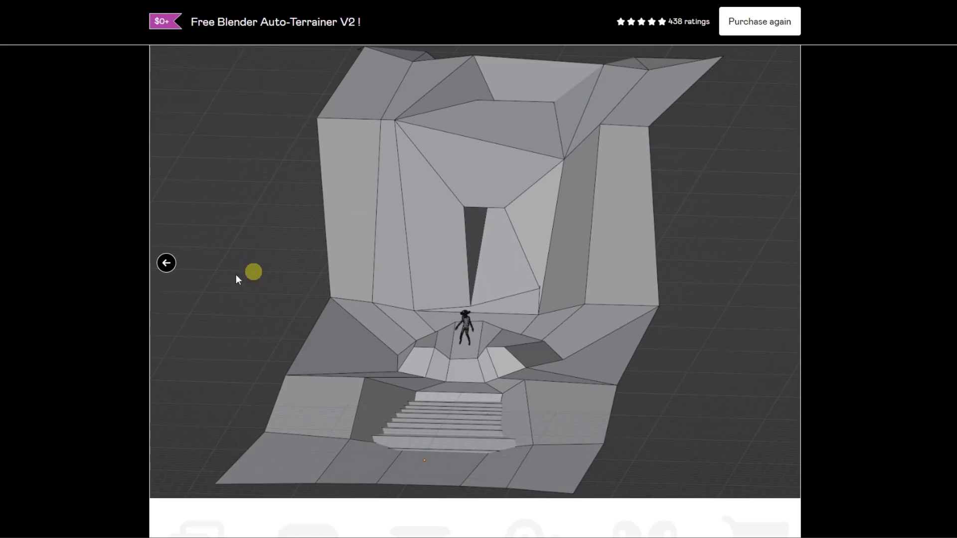
pyautogui.click(167, 262)
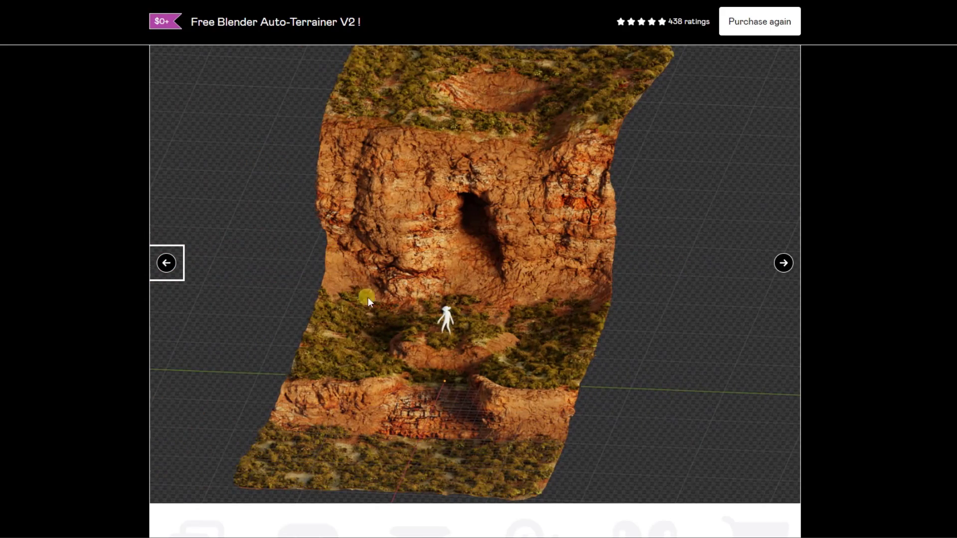
pyautogui.scroll(-9, 369, 298)
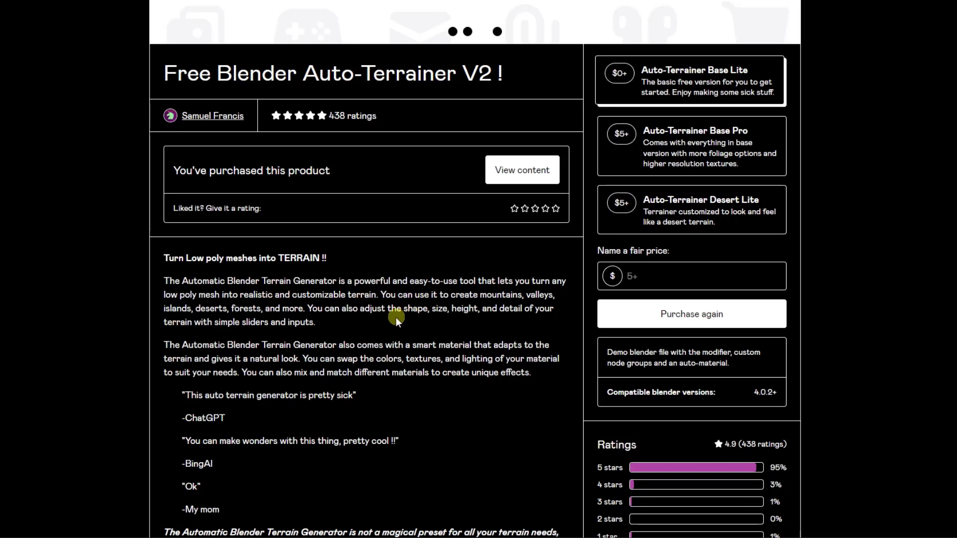
# Purchase the $0+ Auto-Terrainer Base Lite tier again.
pyautogui.scroll(-2, 428, 312)
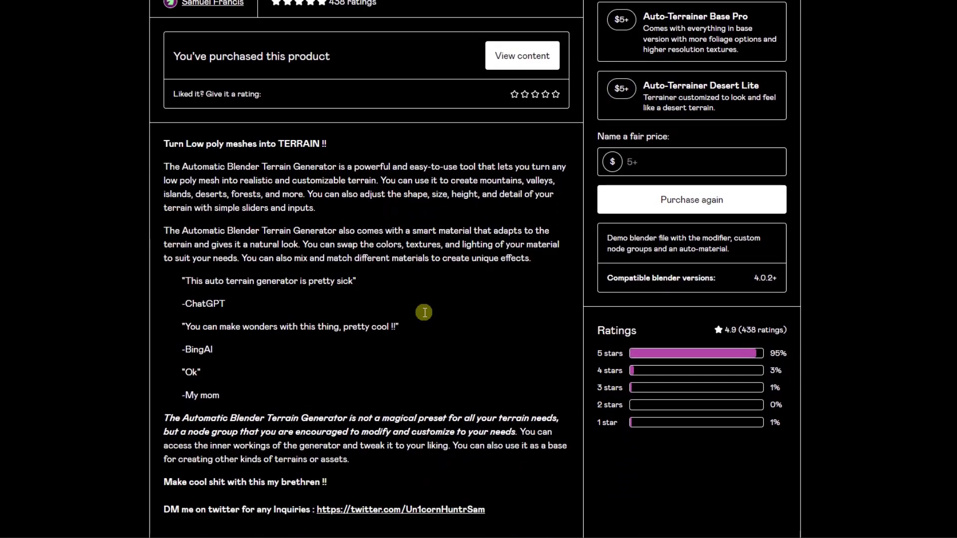
pyautogui.scroll(3, 426, 312)
pyautogui.scroll(1, 447, 313)
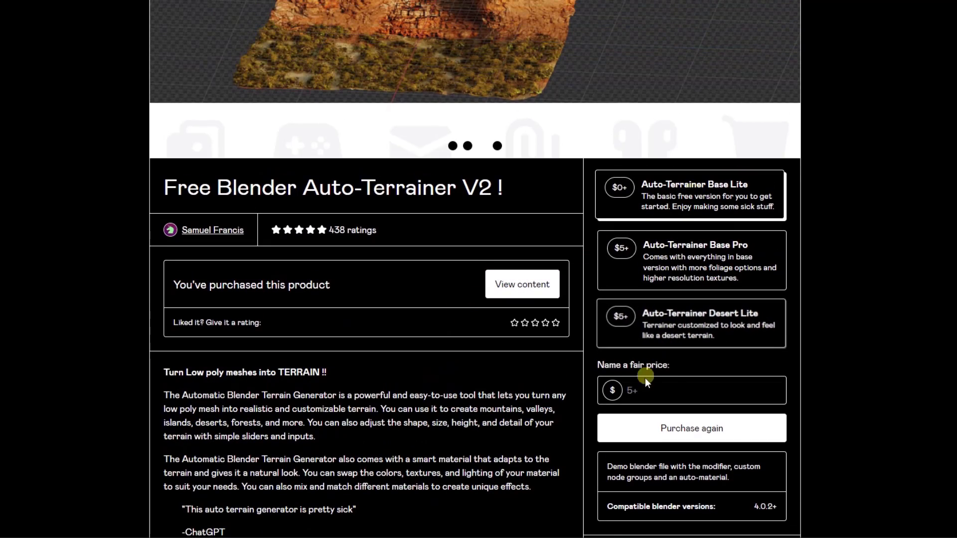
pyautogui.click(648, 428)
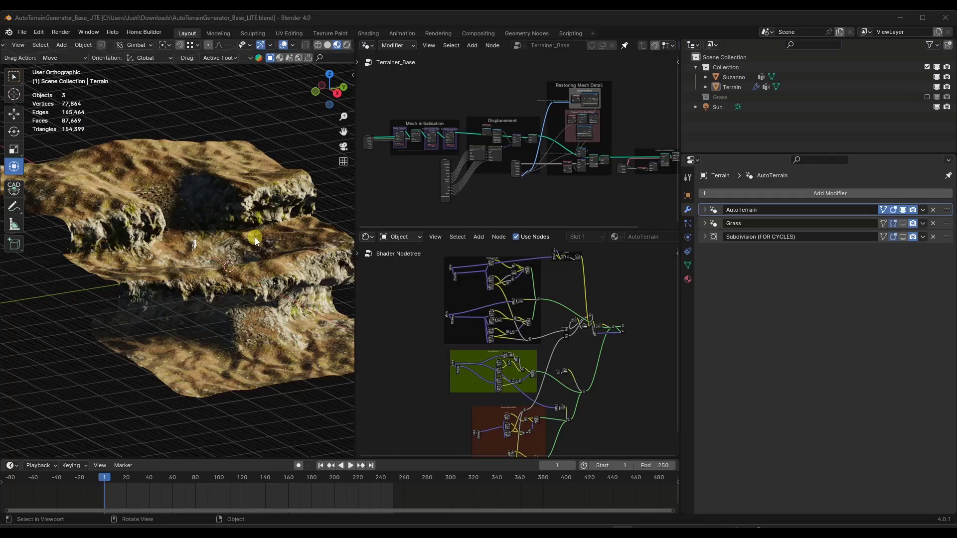
# Select the Terrain object and toggle into and back out of Edit Mode.
pyautogui.moveTo(248, 237); pyautogui.dragTo(276, 235, button='middle')
pyautogui.click(234, 281)
pyautogui.scroll(3, 232, 283)
pyautogui.press('w')
pyautogui.press('Tab')
pyautogui.press('Tab')
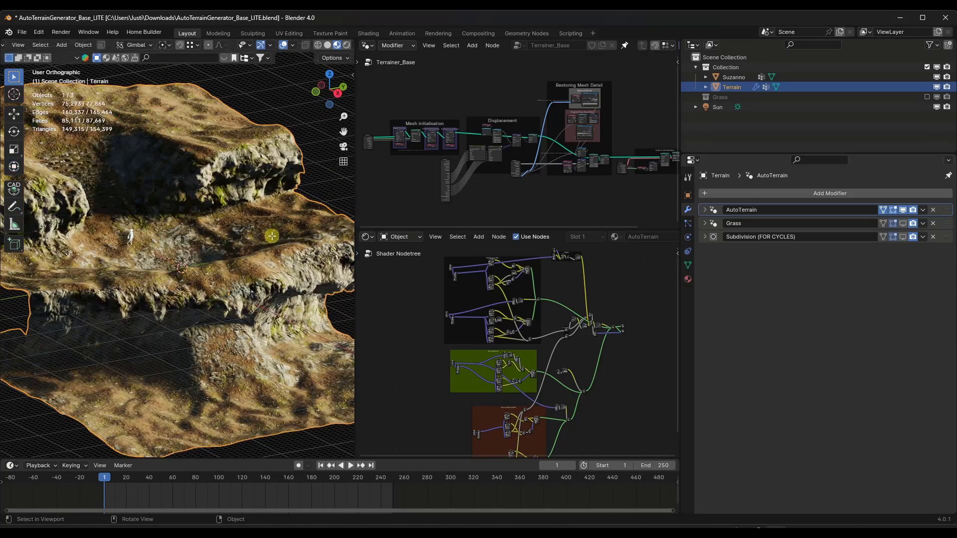
pyautogui.press('Tab')
pyautogui.scroll(3, 149, 199)
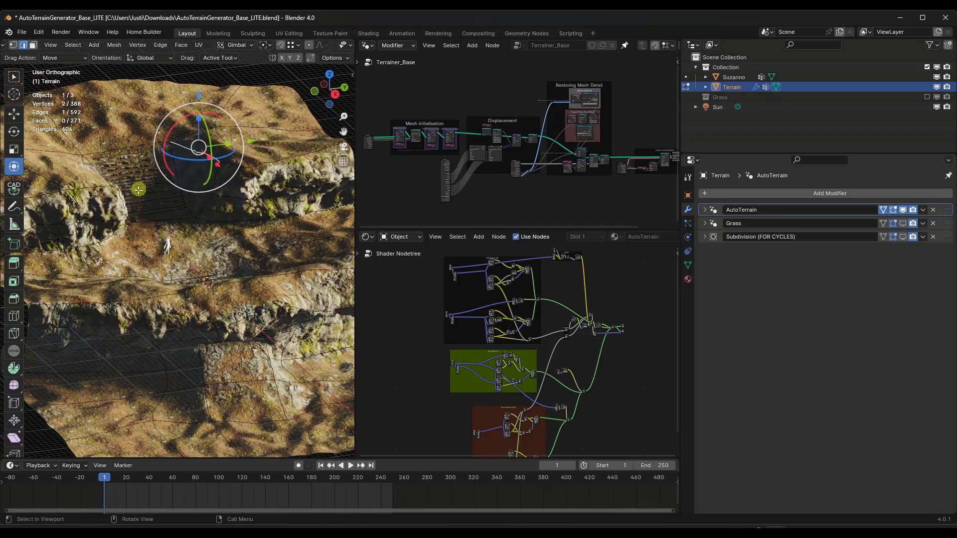
# Try a vertex move from a new angle, then undo it.
pyautogui.moveTo(163, 209); pyautogui.dragTo(127, 176, button='middle')
pyautogui.scroll(-3, 177, 263)
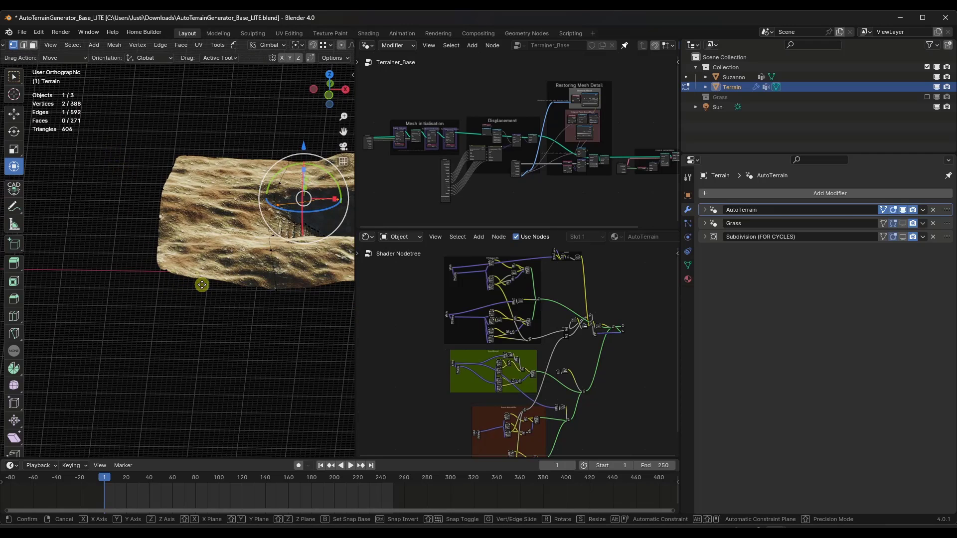
pyautogui.press('g')
pyautogui.click(209, 285)
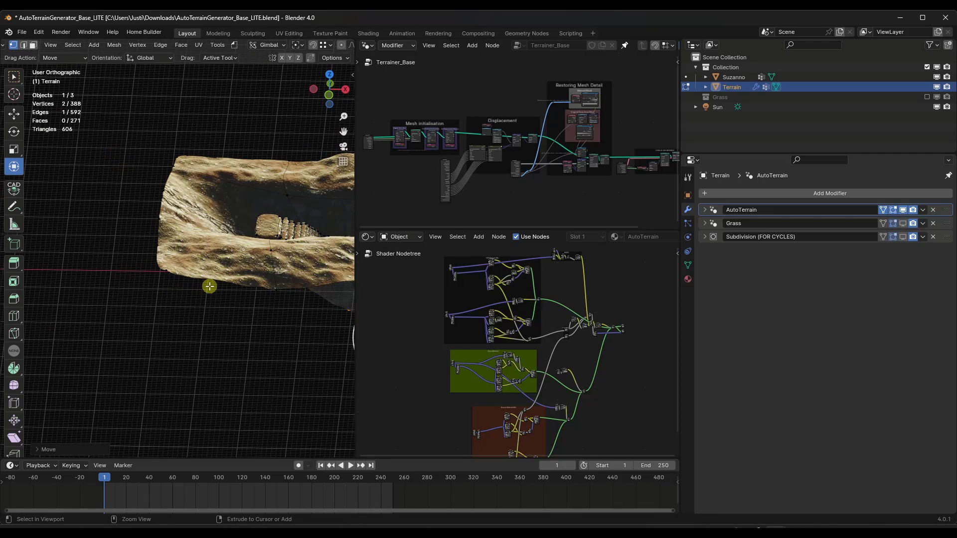
pyautogui.hotkey('ctrl', 'z')
# Box-select six left-edge vertices and start moving them down along Z.
pyautogui.press('w')
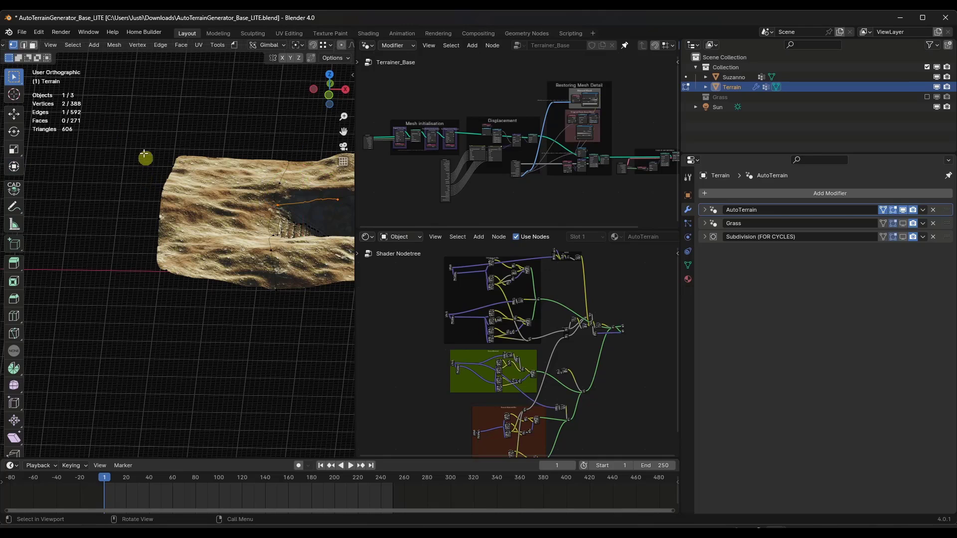
pyautogui.moveTo(139, 135); pyautogui.dragTo(235, 314)
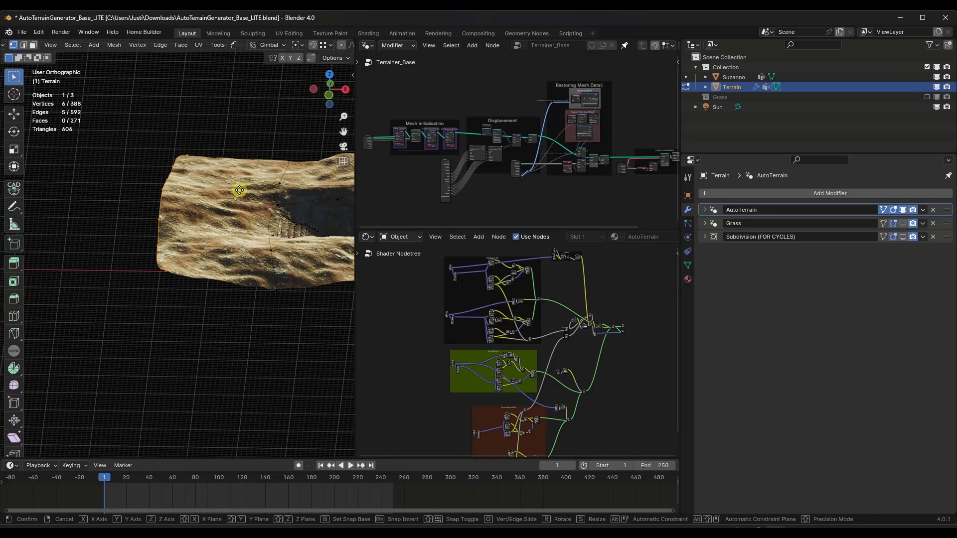
pyautogui.press('g')
pyautogui.press('z')
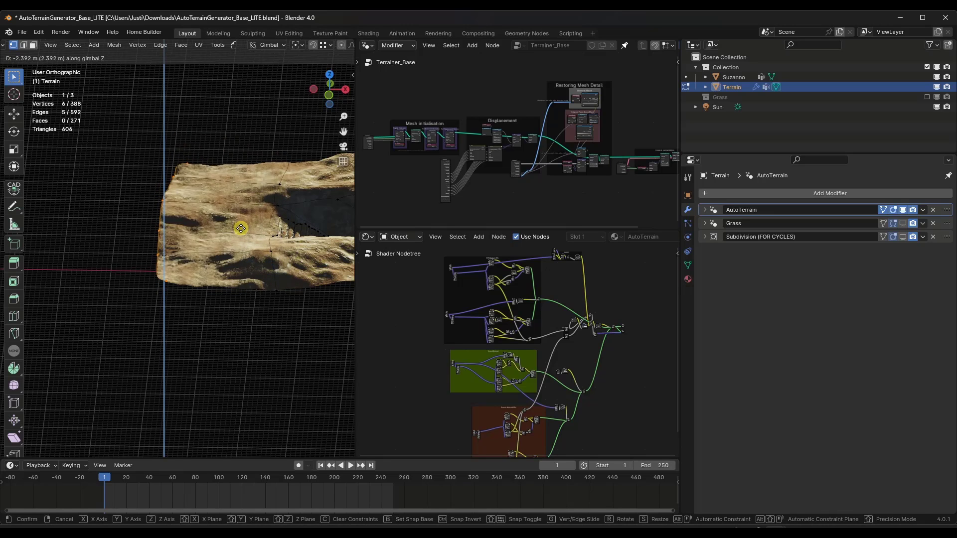
# Confirm the edge lowered about 2.4 m and orbit to inspect the reshaped terrain.
pyautogui.click(241, 228)
pyautogui.moveTo(294, 268); pyautogui.dragTo(275, 175, button='middle')
pyautogui.scroll(5, 197, 269)
pyautogui.scroll(-5, 197, 269)
pyautogui.moveTo(299, 211); pyautogui.dragTo(222, 148, button='middle')
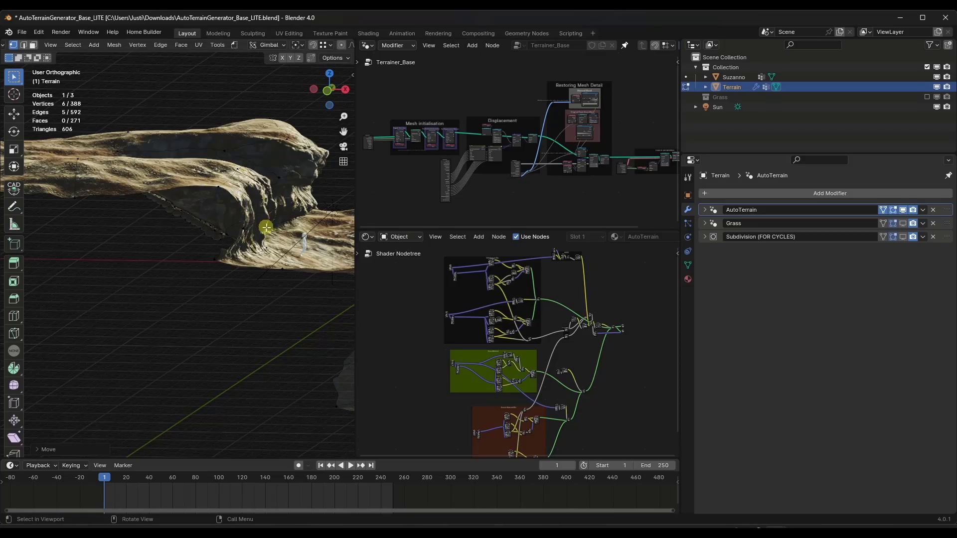
pyautogui.moveTo(268, 231); pyautogui.dragTo(209, 309, button='middle')
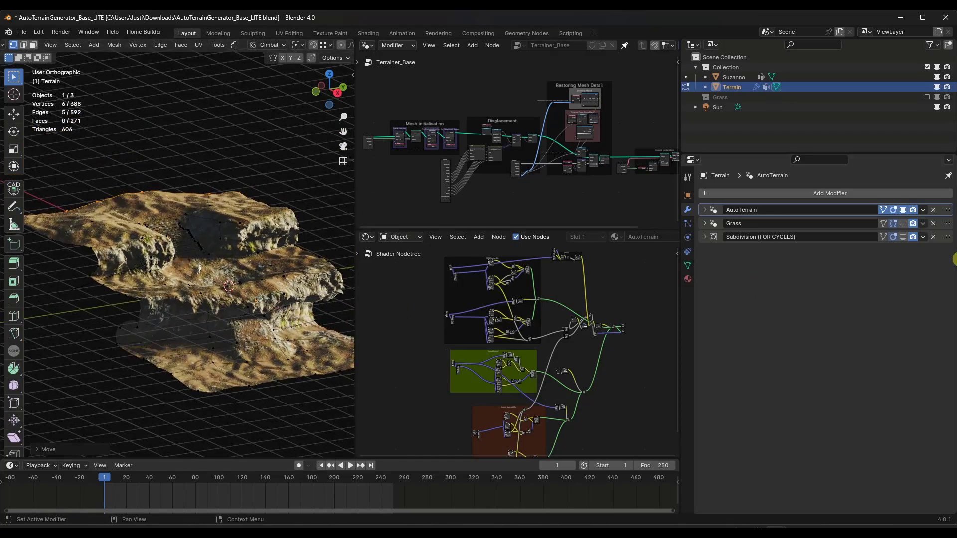
# Enable the Grass modifier in the viewport to show grass scattered over the terrain.
pyautogui.click(902, 223)
pyautogui.scroll(6, 186, 296)
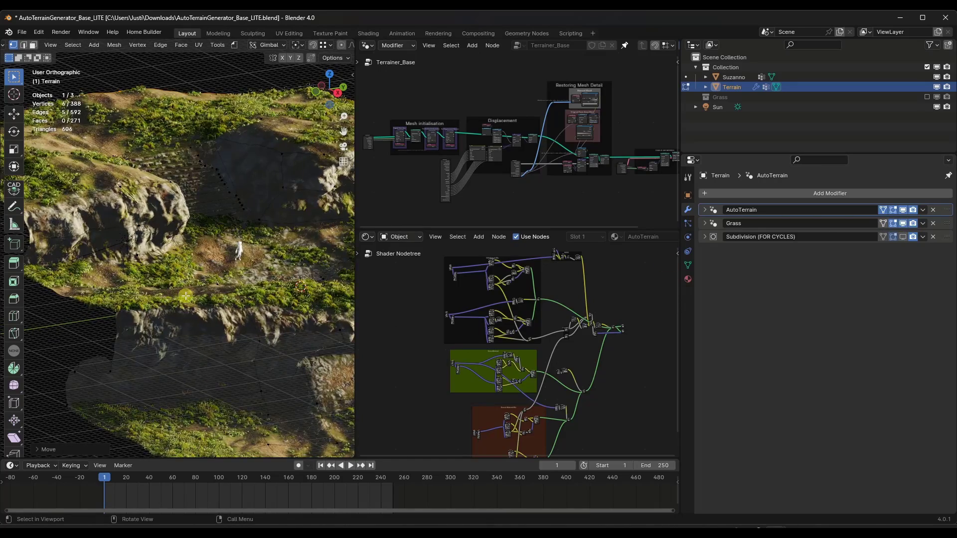
pyautogui.scroll(3, 186, 296)
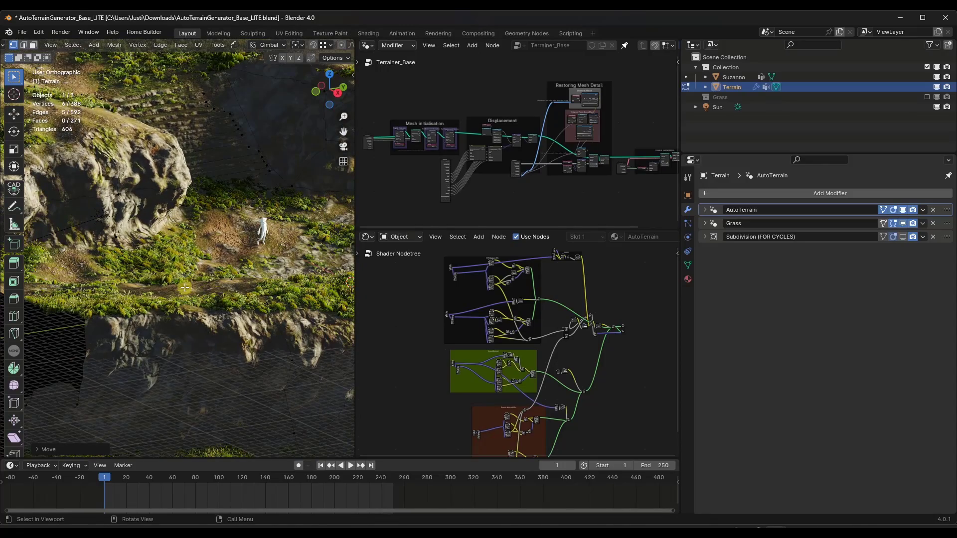
pyautogui.scroll(-5, 191, 287)
pyautogui.moveTo(211, 285); pyautogui.dragTo(206, 268, button='middle')
pyautogui.scroll(-2, 206, 268)
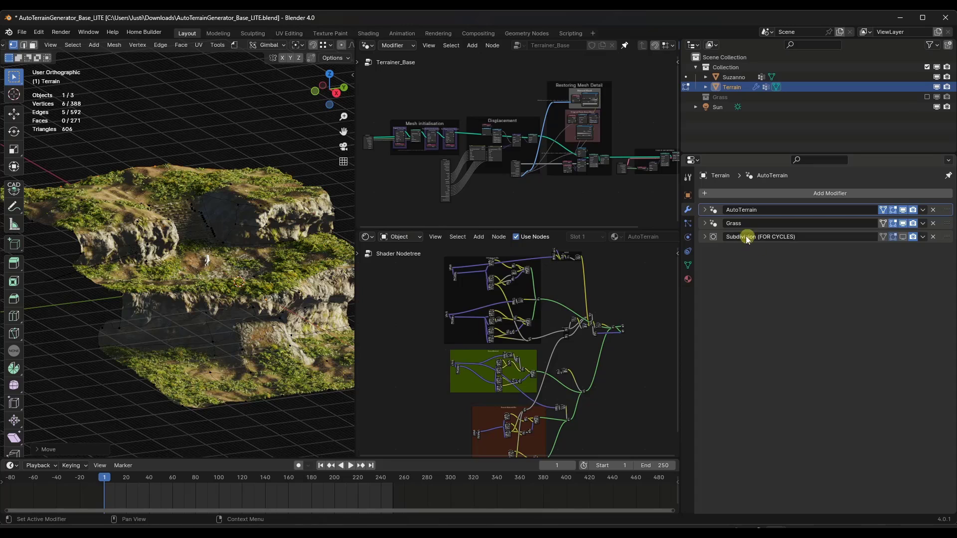
# Inspect the AutoTerrain and Grass Scatterer modifier settings, then minimize the terrain file window.
pyautogui.click(705, 210)
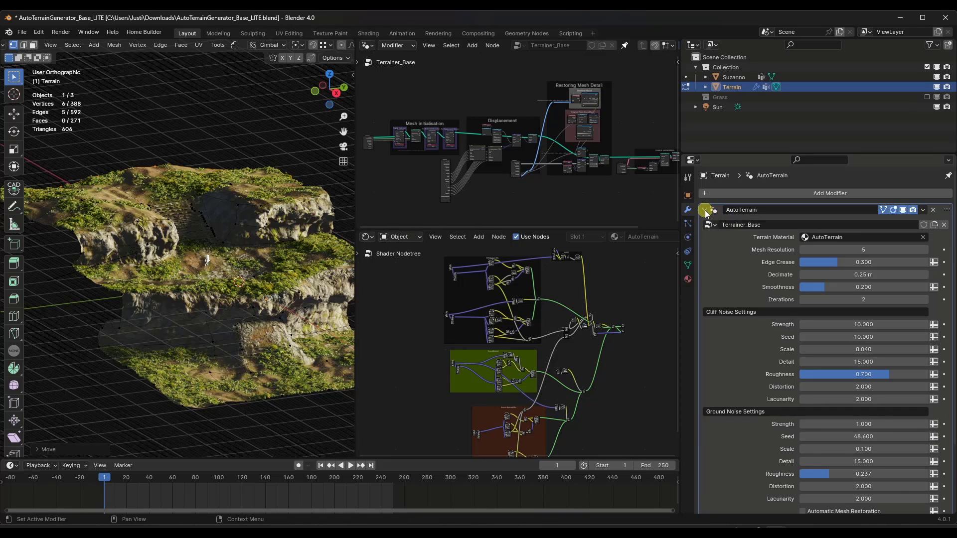
pyautogui.click(705, 210)
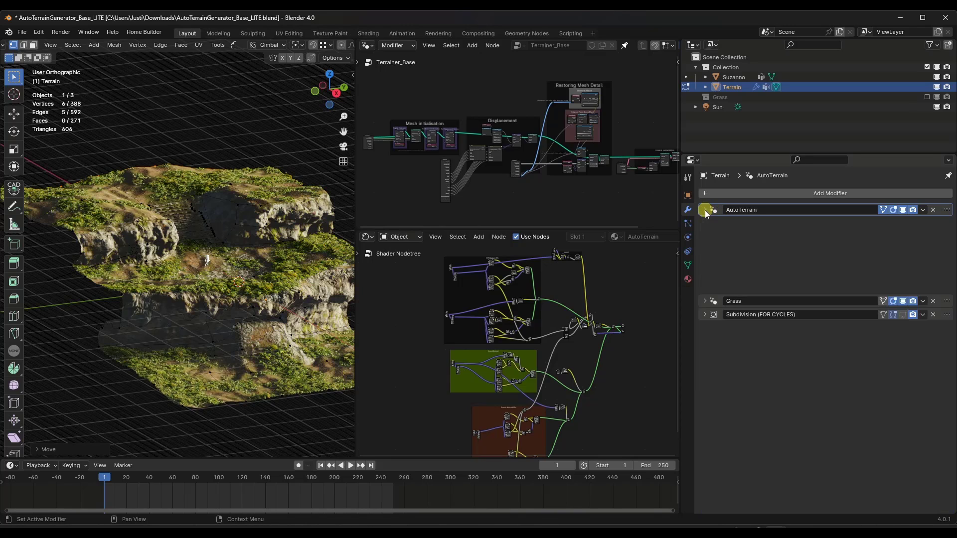
pyautogui.click(706, 224)
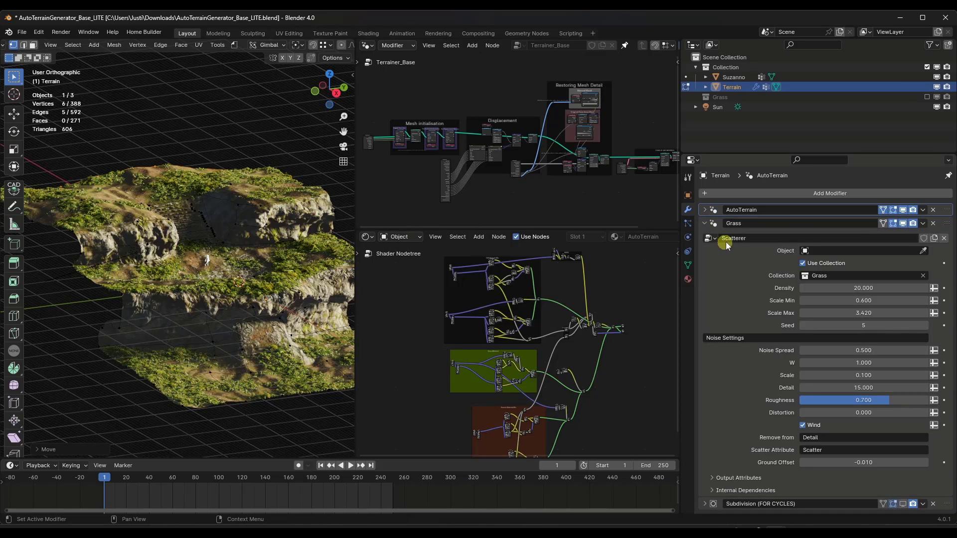
pyautogui.click(705, 223)
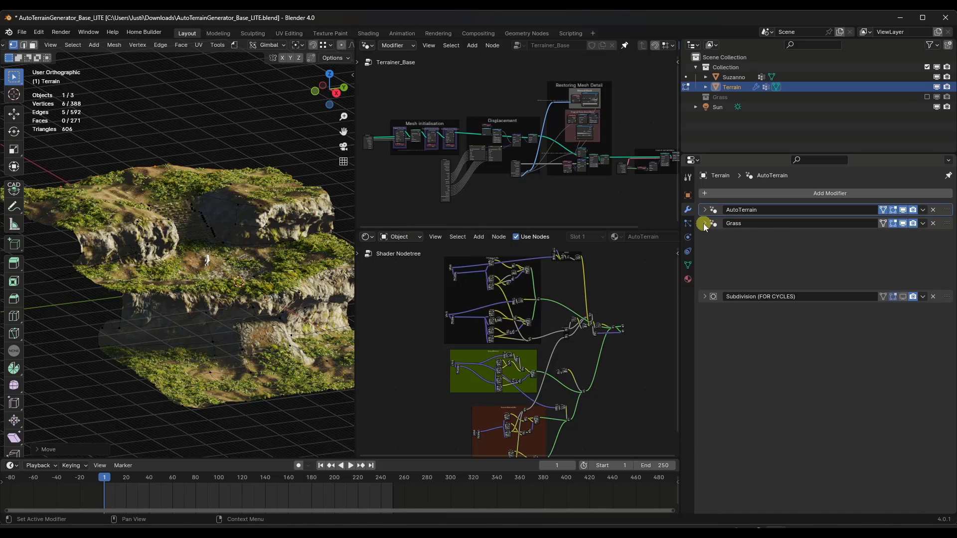
pyautogui.click(706, 210)
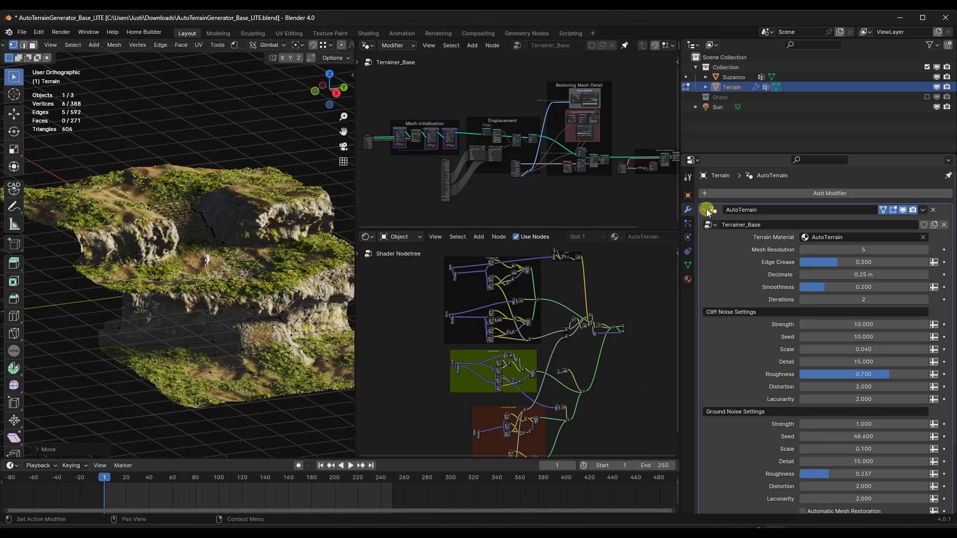
pyautogui.click(706, 210)
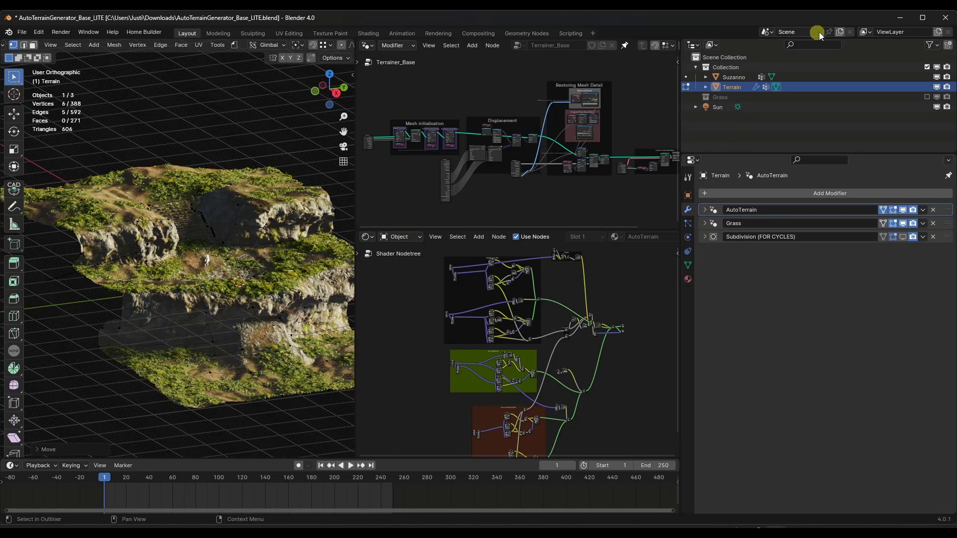
pyautogui.click(899, 17)
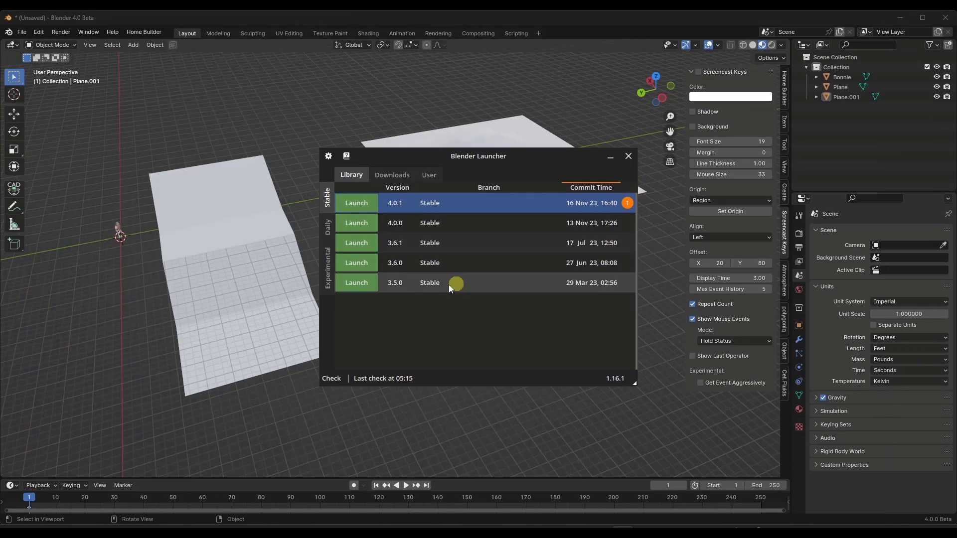
# Close Blender Launcher and add an empty Geometry Nodes modifier to Plane.001.
pyautogui.click(627, 157)
pyautogui.moveTo(277, 223); pyautogui.dragTo(360, 200, button='middle')
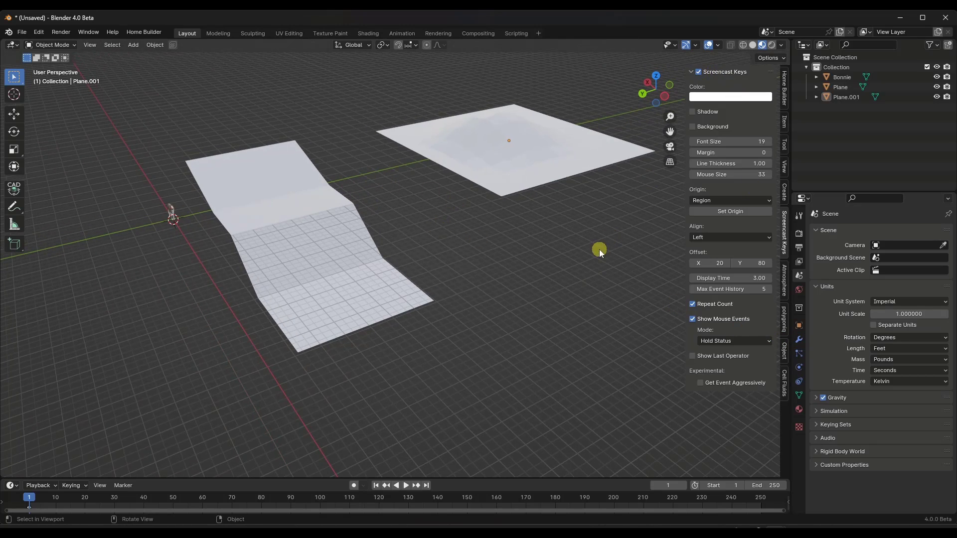
pyautogui.press('n')
pyautogui.click(799, 340)
pyautogui.click(874, 232)
pyautogui.click(822, 208)
pyautogui.click(821, 263)
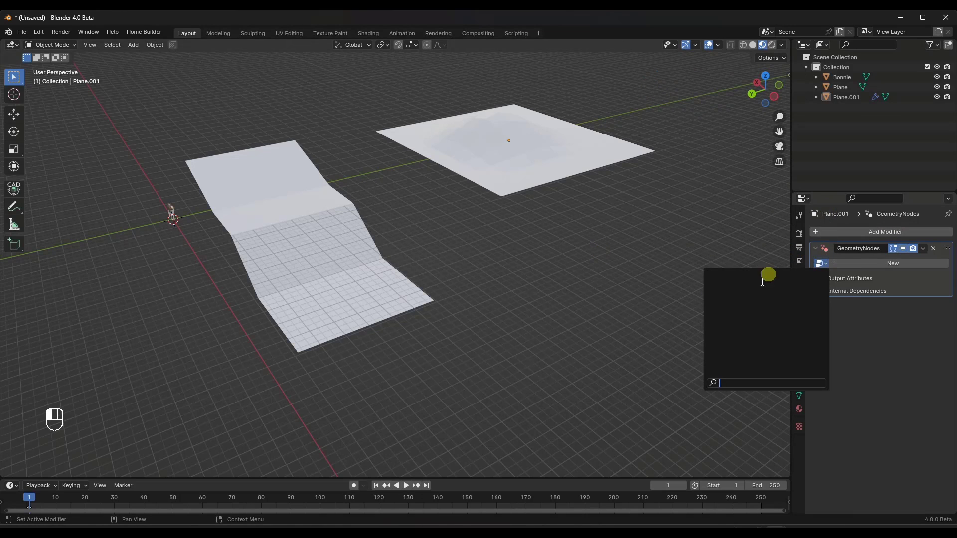
# Append the Terrainer_Base node group from AutoTerrainGenerator_Base_LITE.blend.
pyautogui.click(23, 33)
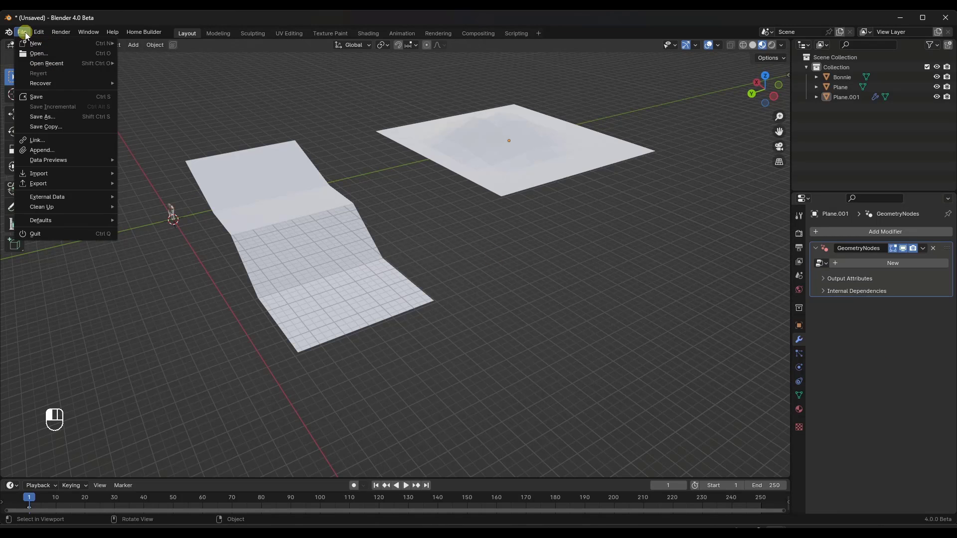
pyautogui.click(43, 150)
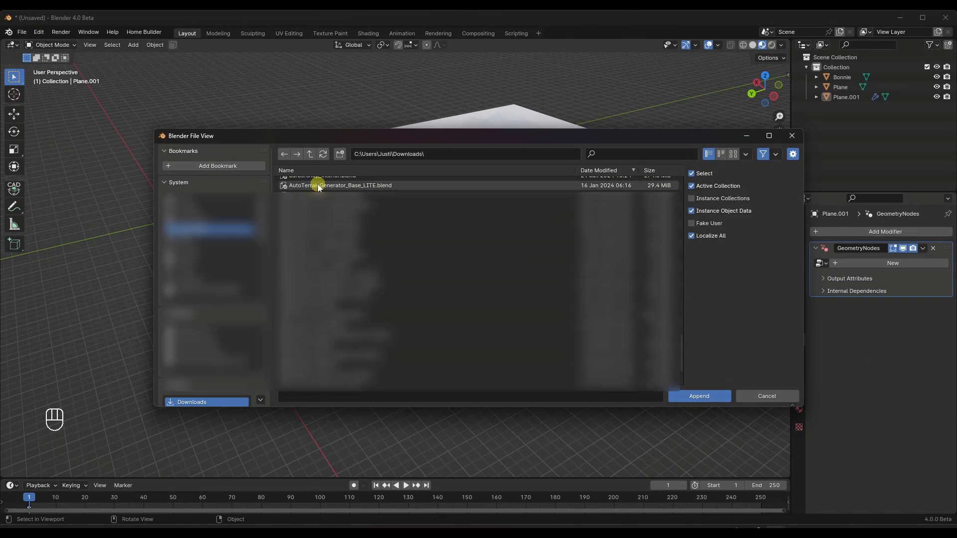
pyautogui.doubleClick(319, 185)
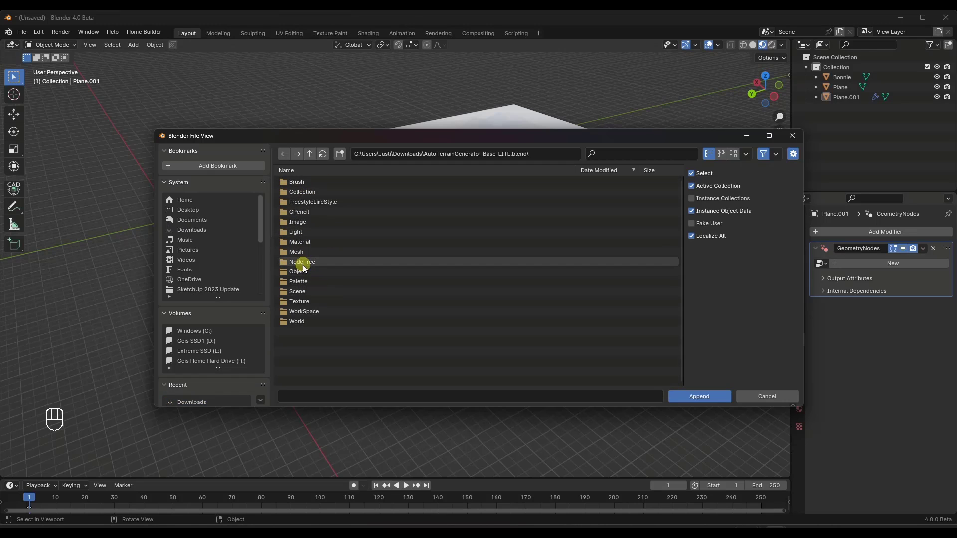
pyautogui.doubleClick(303, 261)
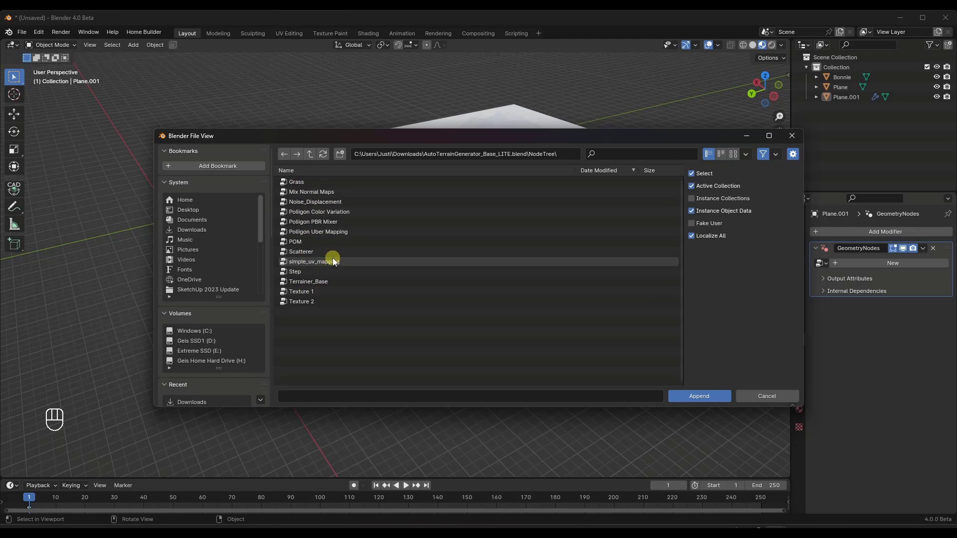
pyautogui.doubleClick(319, 281)
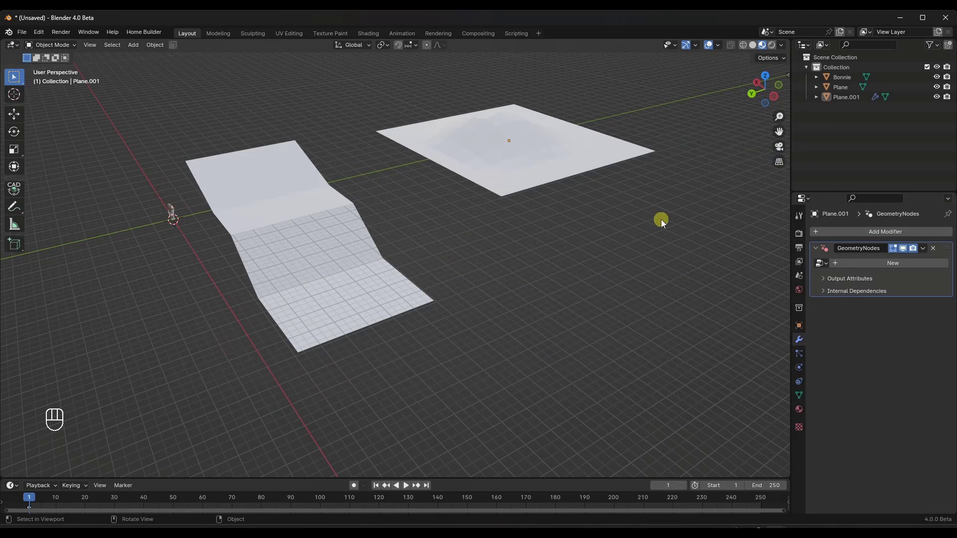
# Assign Terrainer_Base to Plane.001's Geometry Nodes modifier.
pyautogui.click(820, 263)
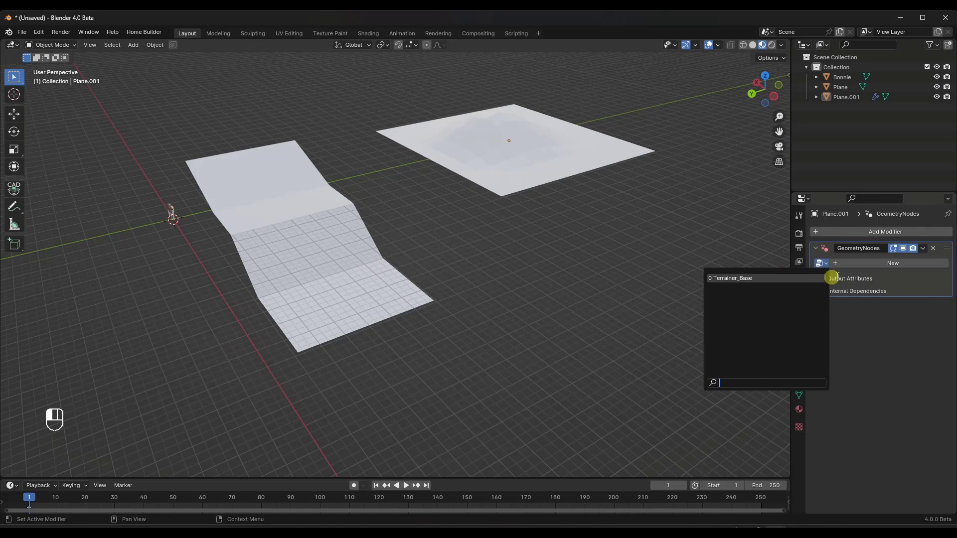
pyautogui.click(748, 280)
pyautogui.moveTo(403, 191); pyautogui.dragTo(408, 194, button='middle')
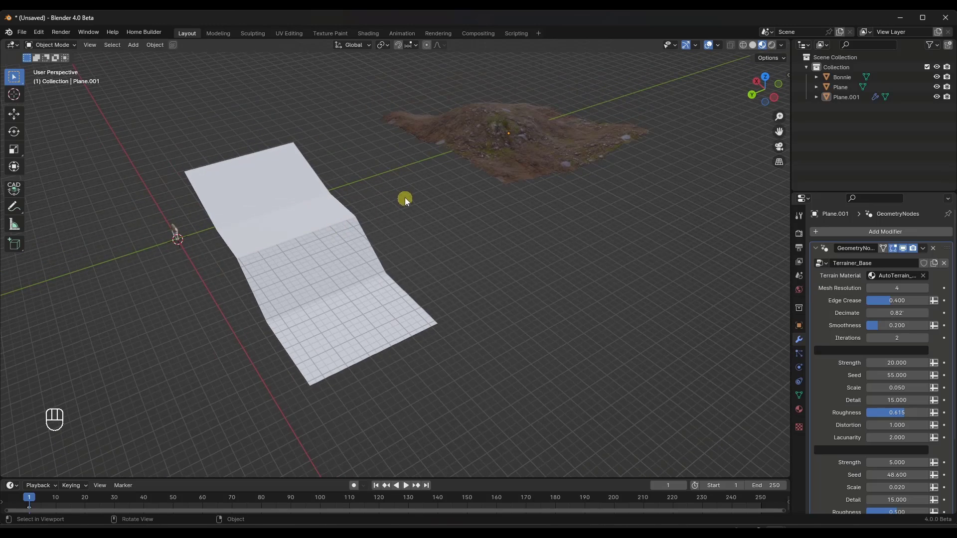
# Give the left Plane a Geometry Nodes modifier using Terrainer_Base.
pyautogui.click(307, 224)
pyautogui.click(860, 230)
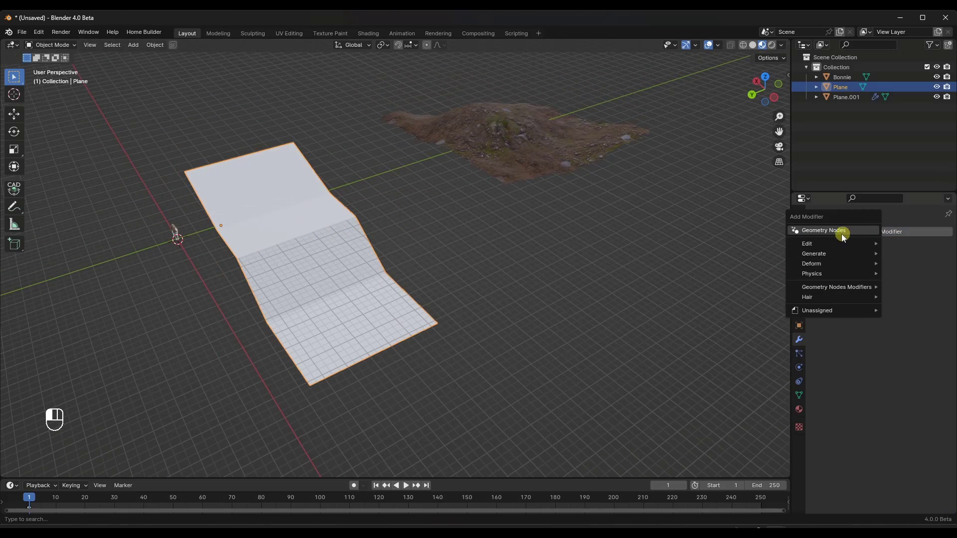
pyautogui.click(825, 233)
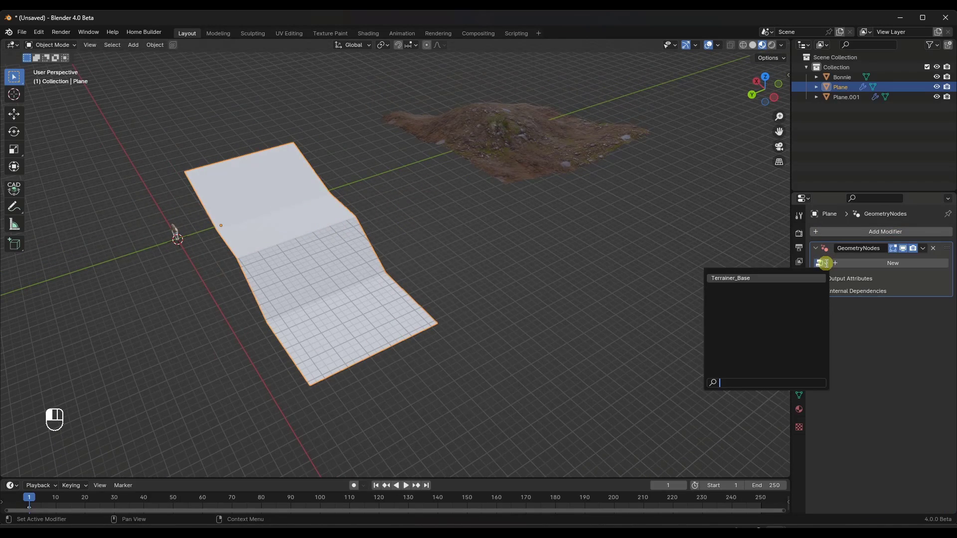
pyautogui.click(756, 281)
pyautogui.moveTo(395, 256); pyautogui.dragTo(335, 274, button='middle')
pyautogui.scroll(4, 331, 273)
pyautogui.scroll(-3, 331, 273)
# Toggle the terrain plane in and out of Edit Mode to view its vertices.
pyautogui.press('Tab')
pyautogui.press('Tab')
pyautogui.scroll(1, 345, 276)
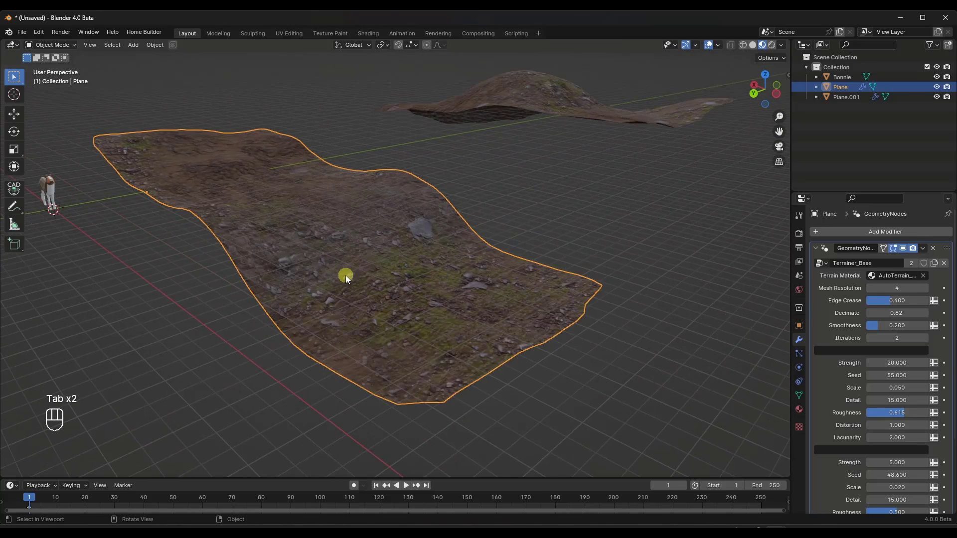
pyautogui.press('Tab')
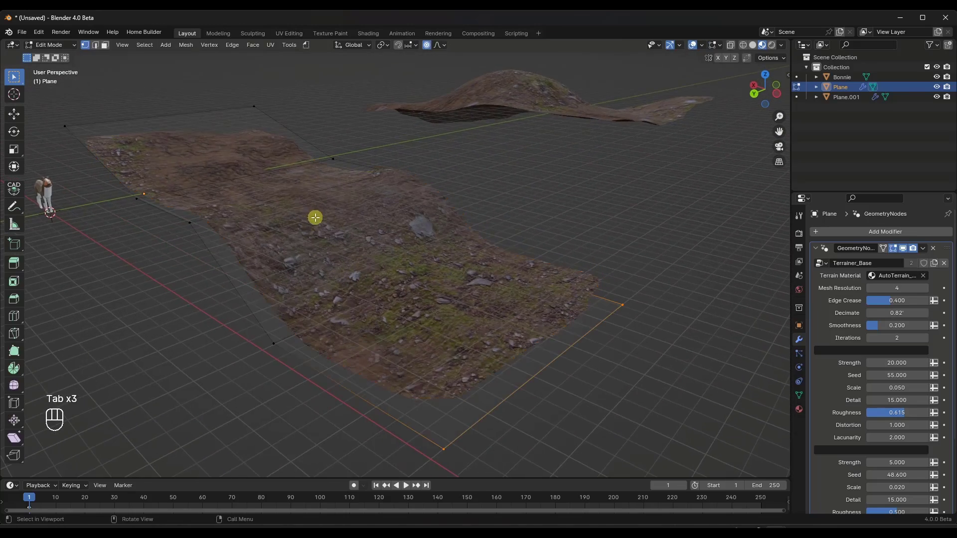
pyautogui.press('Tab')
pyautogui.moveTo(337, 271); pyautogui.dragTo(346, 294, button='middle')
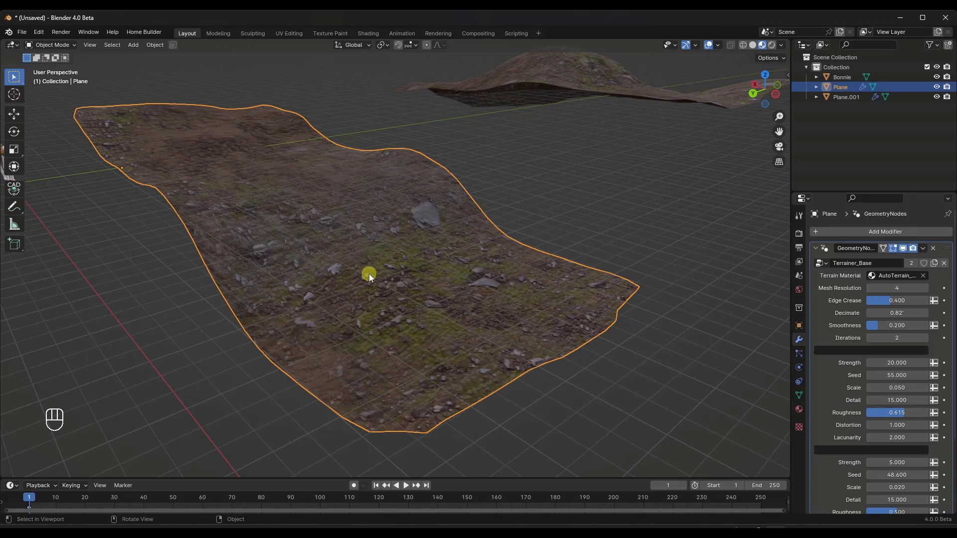
# Add a Sun light and angle its direction over the terrain.
pyautogui.hotkey('shift', 'a')
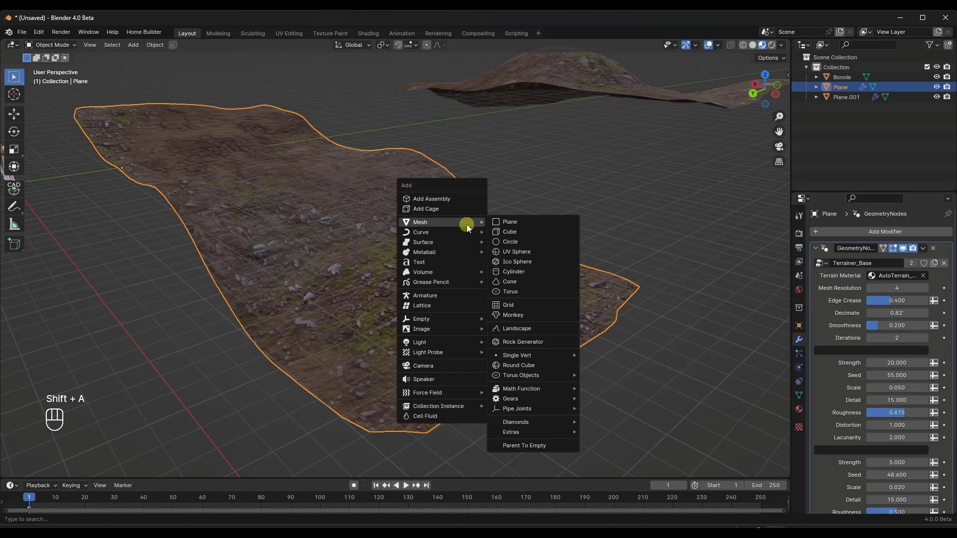
pyautogui.moveTo(446, 342)
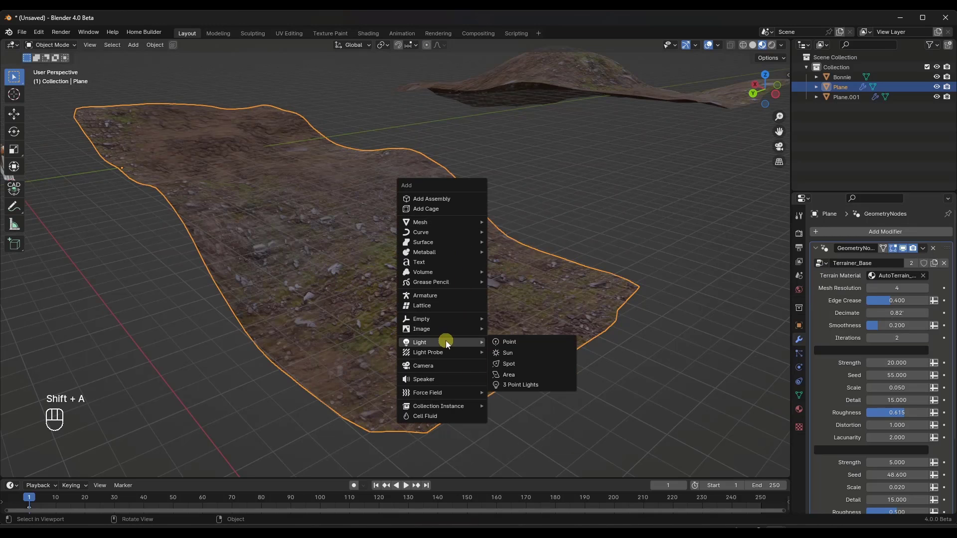
pyautogui.click(521, 352)
pyautogui.moveTo(473, 268); pyautogui.dragTo(129, 255, button='middle')
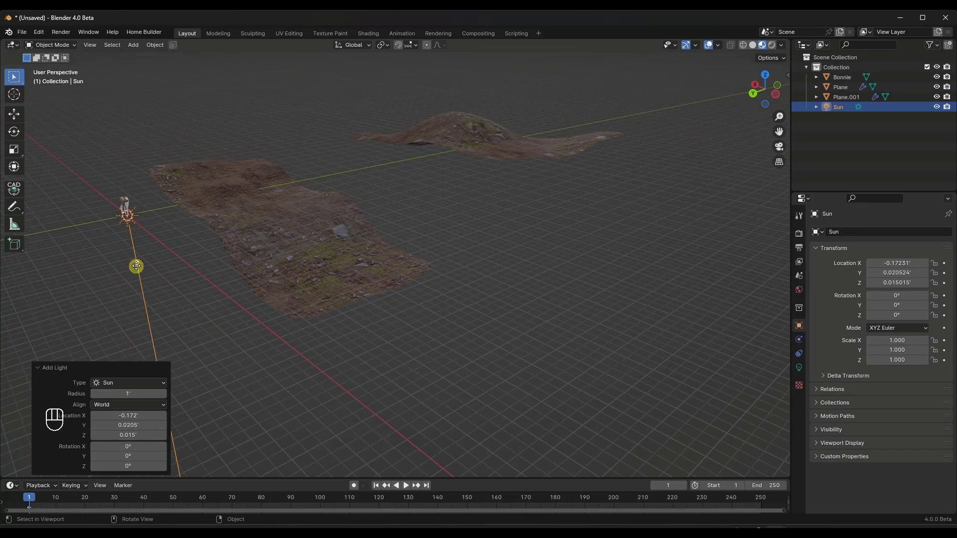
pyautogui.moveTo(136, 265); pyautogui.dragTo(118, 236)
pyautogui.moveTo(118, 235); pyautogui.dragTo(177, 247, button='middle')
# Set the sun's Strength to 5 and switch the viewport to Rendered shading.
pyautogui.click(800, 368)
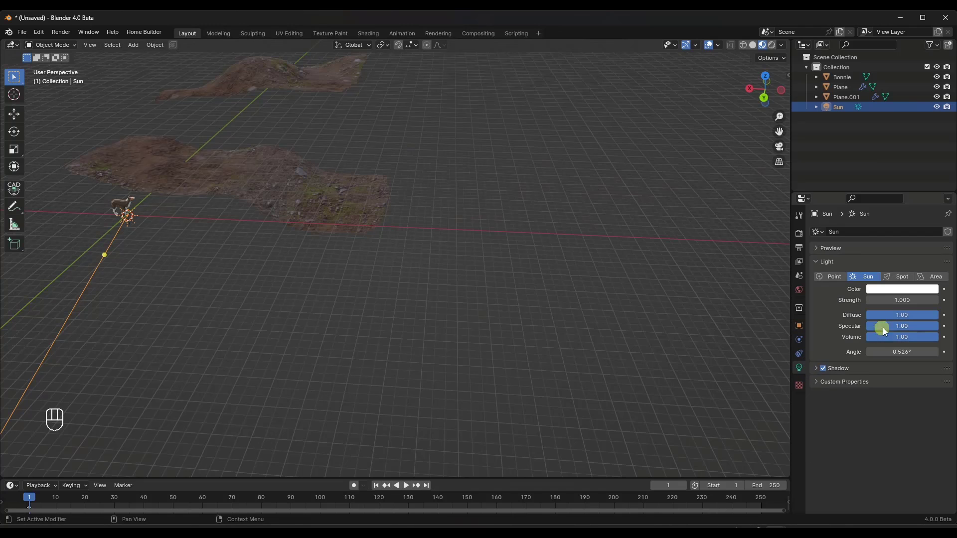
pyautogui.click(905, 299)
pyautogui.moveTo(203, 158); pyautogui.dragTo(250, 178, button='middle')
pyautogui.press('z')
pyautogui.click(322, 199)
pyautogui.moveTo(322, 199)
pyautogui.mouseDown(button='middle')
pyautogui.moveTo(344, 334)
pyautogui.moveTo(399, 294)
pyautogui.moveTo(376, 289)
pyautogui.mouseUp(button='middle')
# Select Plane and step its Mesh Resolution down to 2, then back to 4.
pyautogui.click(381, 271)
pyautogui.click(798, 340)
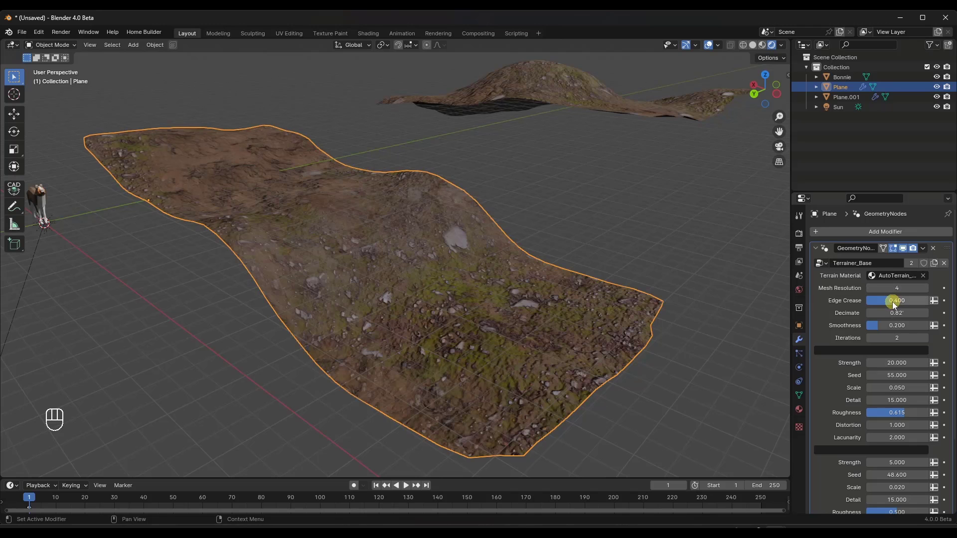
pyautogui.moveTo(504, 315)
pyautogui.mouseDown(button='middle')
pyautogui.moveTo(540, 304)
pyautogui.moveTo(501, 304)
pyautogui.mouseUp(button='middle')
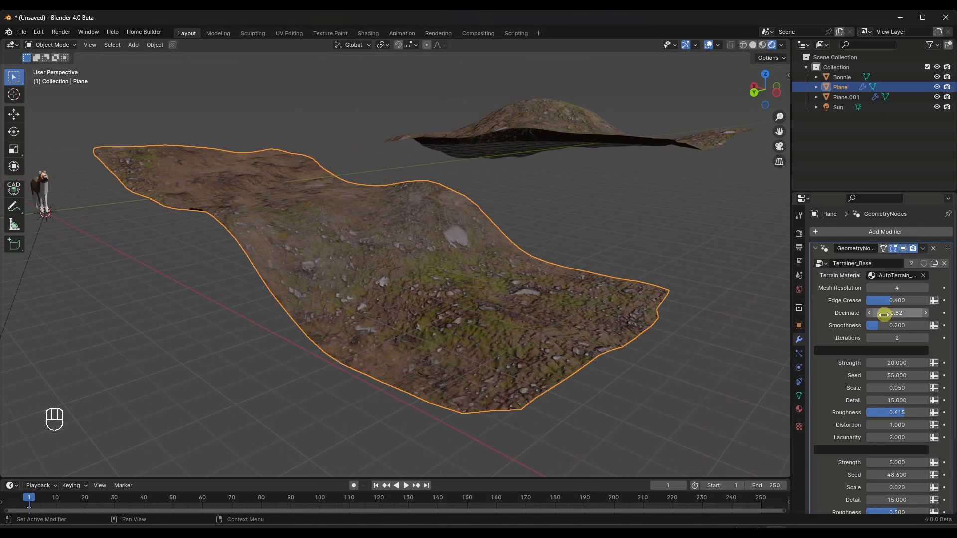
pyautogui.click(871, 289)
pyautogui.click(870, 288)
pyautogui.click(926, 289)
pyautogui.click(926, 289)
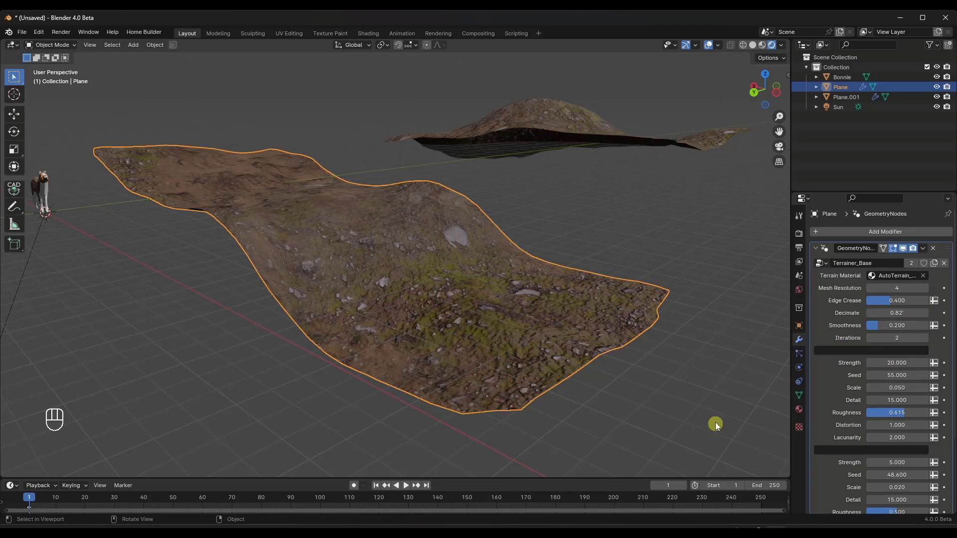
# Switch to the AutoTerrainGenerator window from the taskbar and zoom the view.
pyautogui.moveTo(758, 530)
pyautogui.click(870, 491)
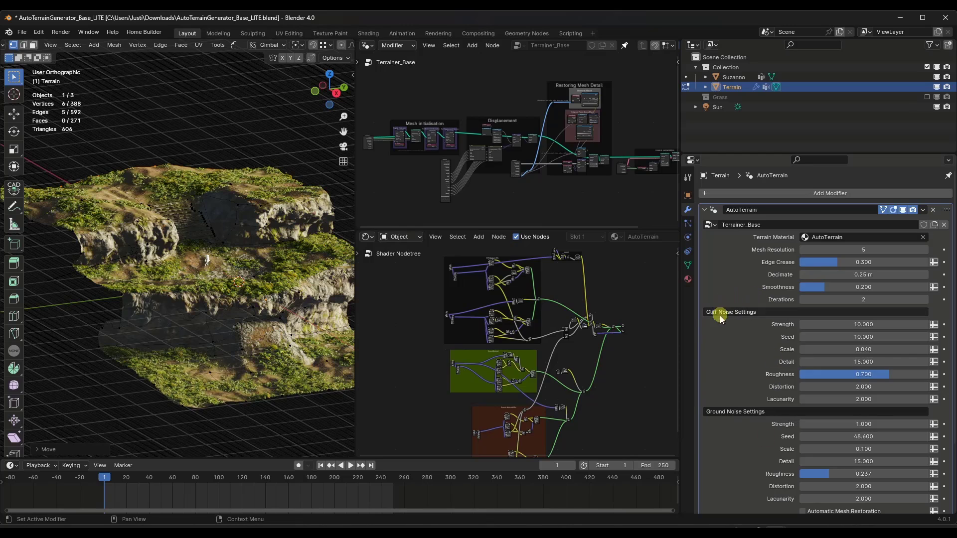
pyautogui.scroll(-4, 728, 359)
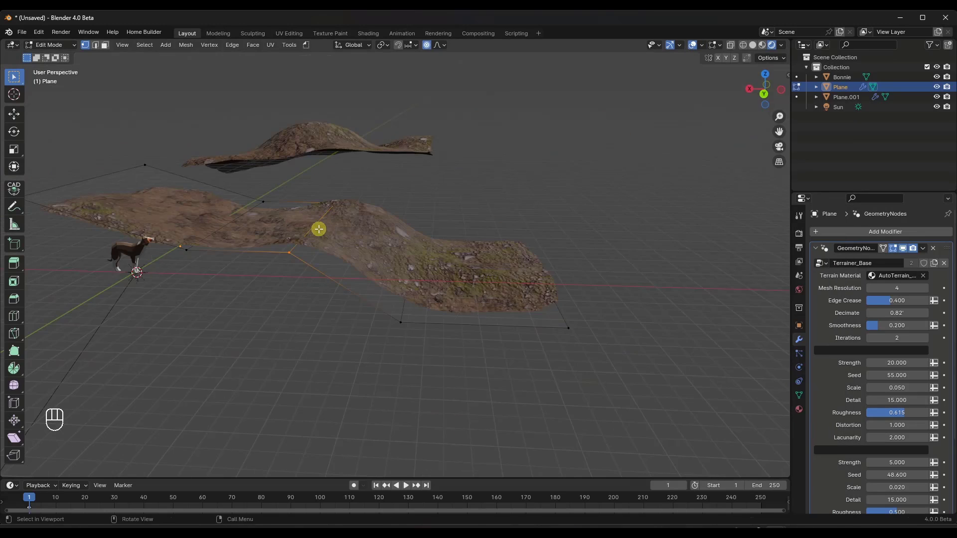
# Slide the Plane's vertices −6.26 m along X with smooth proportional falloff.
pyautogui.press('g')
pyautogui.press('x')
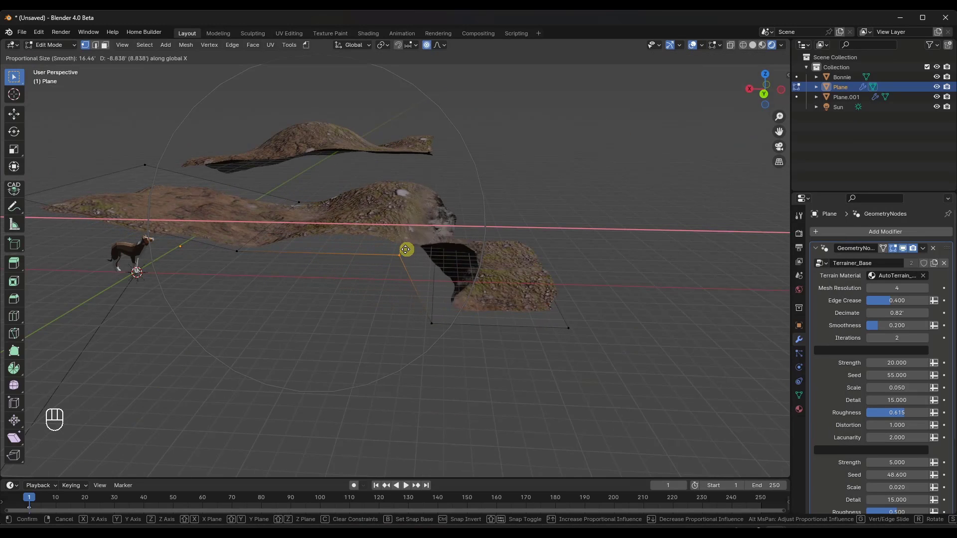
pyautogui.rightClick(401, 249)
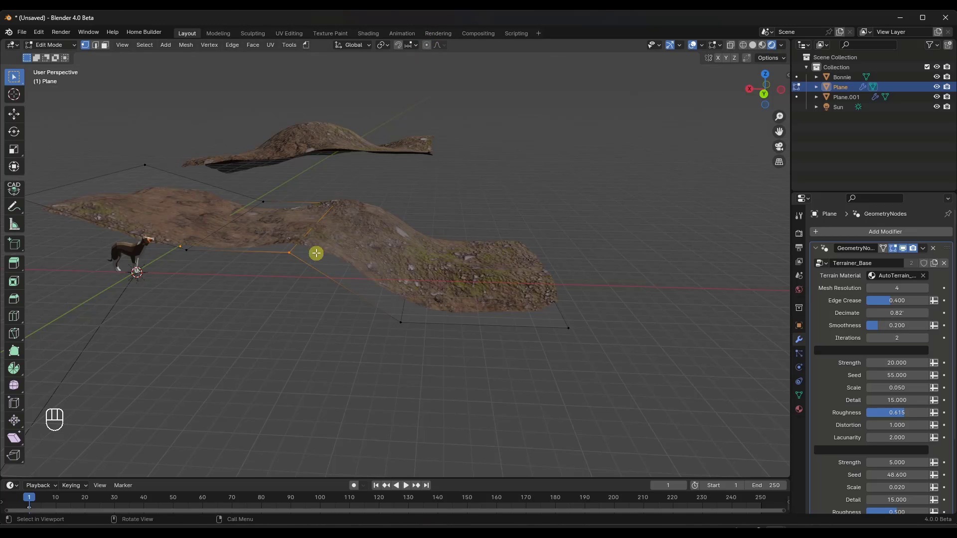
pyautogui.press('g')
pyautogui.press('y')
pyautogui.press('x')
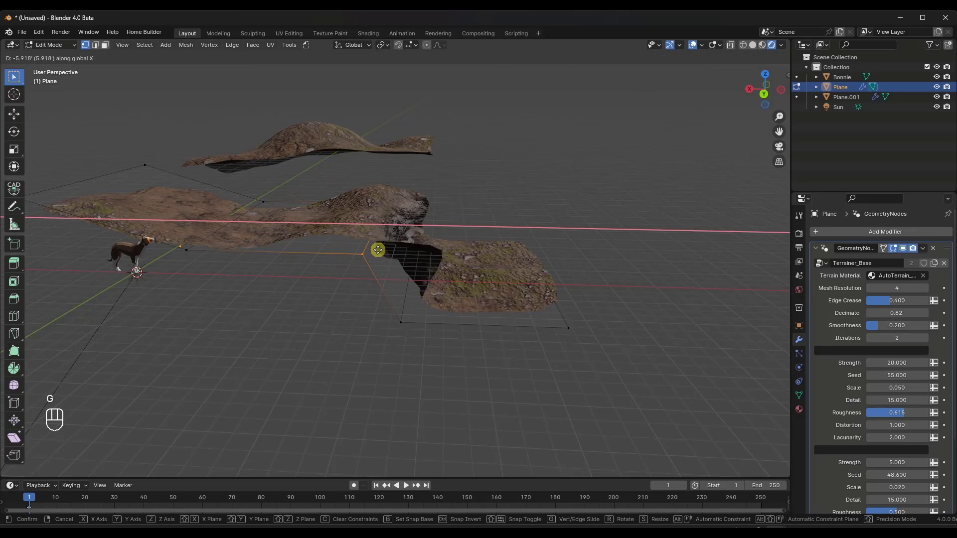
pyautogui.click(380, 250)
# Box-select the block of far terrain faces that will become the shelf.
pyautogui.moveTo(380, 250); pyautogui.dragTo(166, 180, button='middle')
pyautogui.scroll(-5, 449, 251)
pyautogui.moveTo(165, 176); pyautogui.dragTo(388, 295)
pyautogui.moveTo(448, 294); pyautogui.dragTo(444, 294)
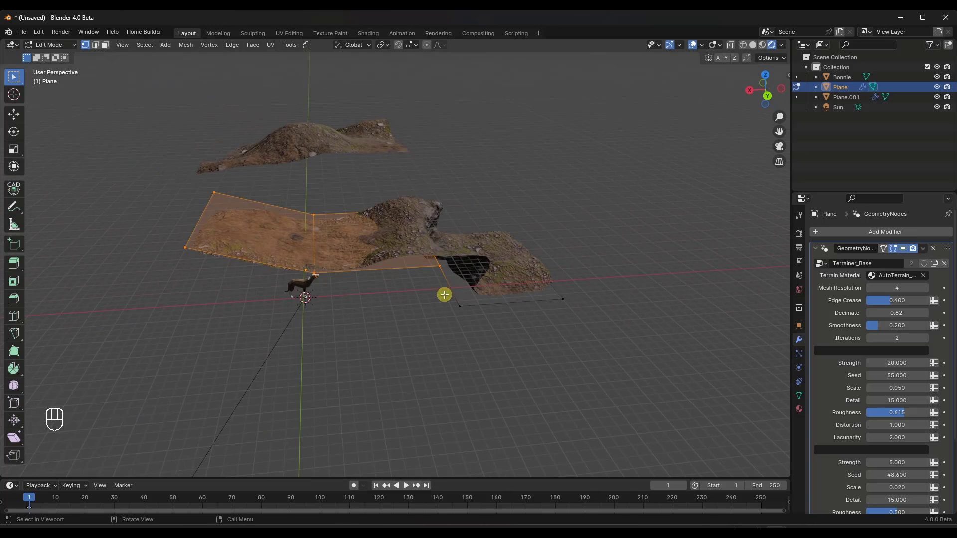
pyautogui.moveTo(444, 294)
pyautogui.mouseDown(button='middle')
pyautogui.moveTo(378, 291)
pyautogui.moveTo(386, 246)
pyautogui.moveTo(439, 289)
pyautogui.moveTo(436, 299)
pyautogui.moveTo(453, 286)
pyautogui.mouseUp(button='middle')
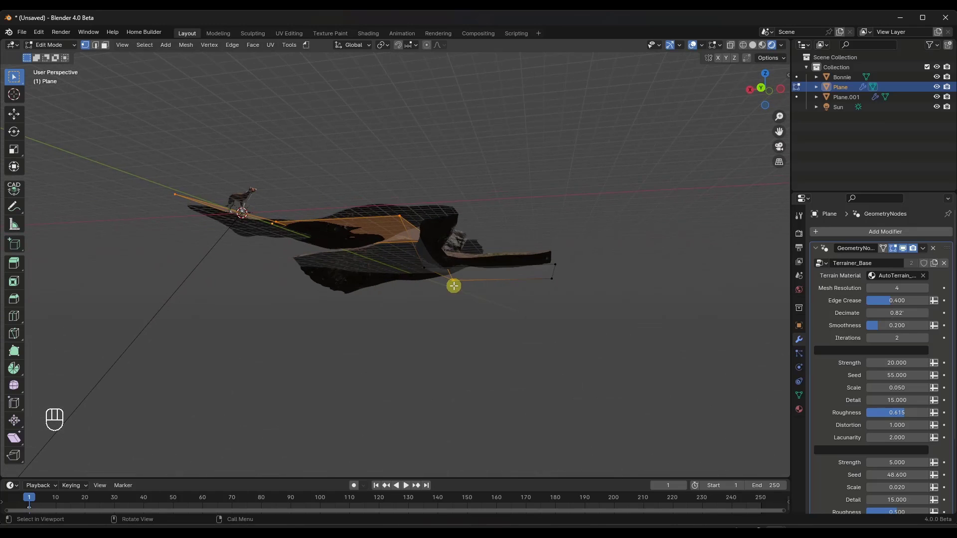
pyautogui.moveTo(408, 239); pyautogui.dragTo(413, 265, button='middle')
# Raise the selected faces 4.634 m along Z to form the shelf.
pyautogui.press('g')
pyautogui.press('z')
pyautogui.click(412, 230)
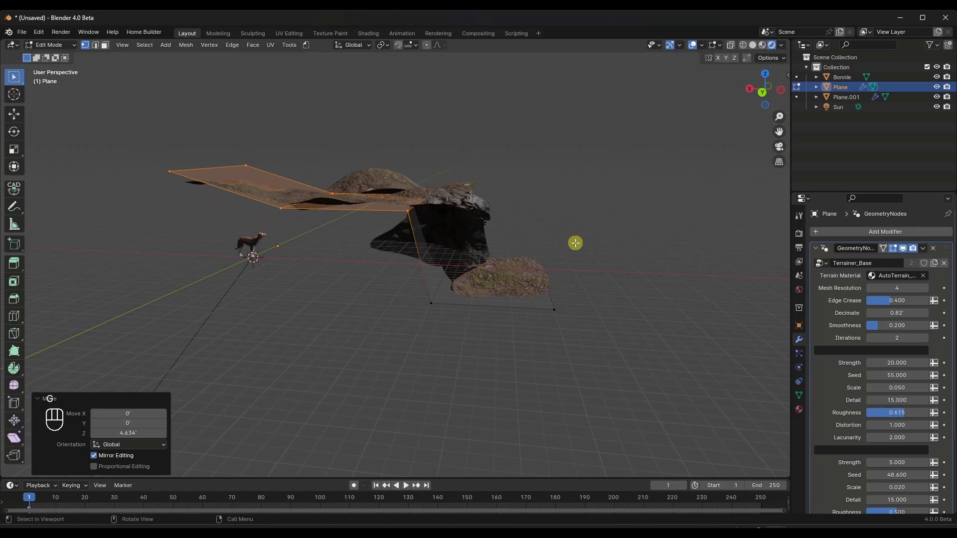
pyautogui.moveTo(572, 242); pyautogui.dragTo(325, 265, button='middle')
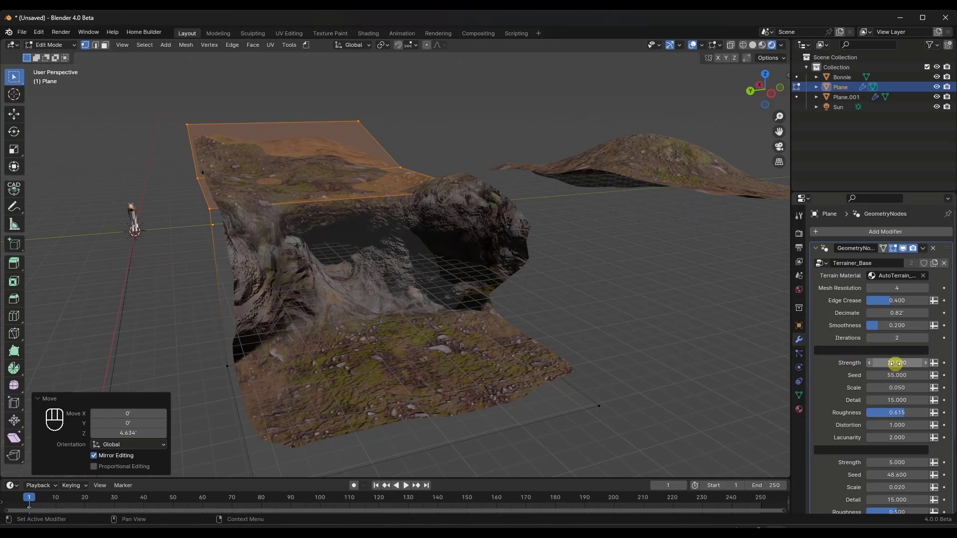
# Tune the cliff noise to Strength 3.030, Seed 54.990 and Scale 0.120.
pyautogui.moveTo(393, 241); pyautogui.dragTo(528, 288)
pyautogui.moveTo(897, 375); pyautogui.dragTo(428, 263)
pyautogui.scroll(2, 299, 284)
pyautogui.scroll(2, 299, 283)
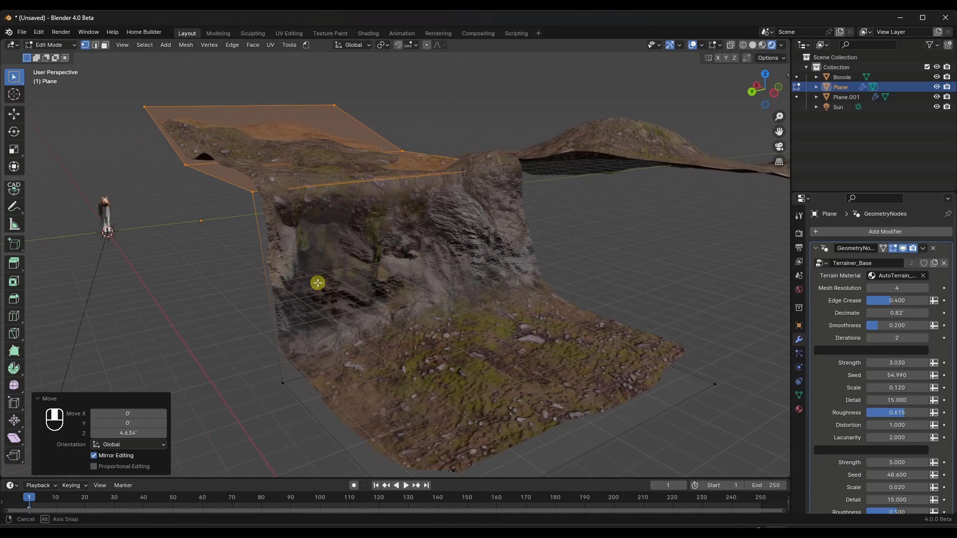
pyautogui.scroll(1, 369, 239)
# Subdivide the whole mesh with 3 cuts and return to Object Mode.
pyautogui.press('a')
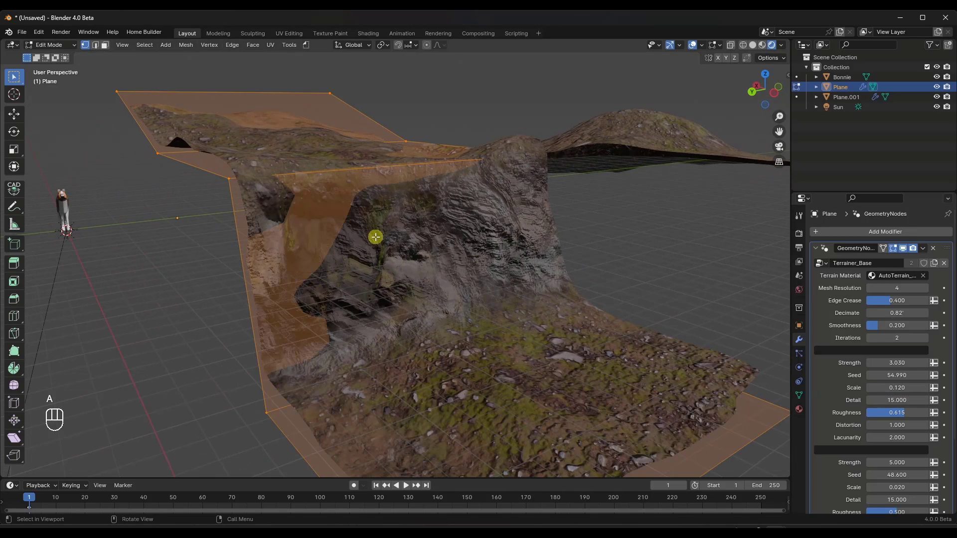
pyautogui.rightClick(342, 192)
pyautogui.click(342, 195)
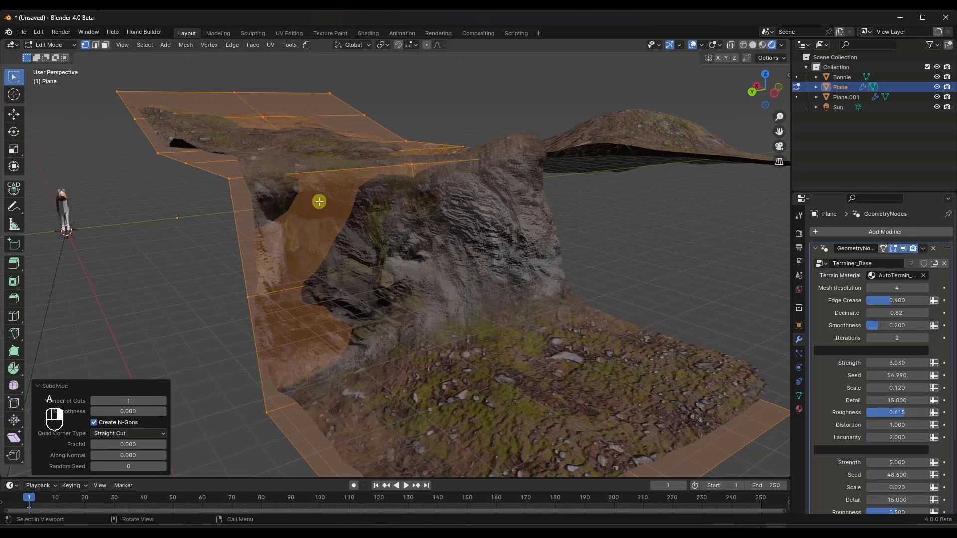
pyautogui.click(163, 401)
pyautogui.click(164, 401)
pyautogui.moveTo(438, 268); pyautogui.dragTo(463, 250, button='middle')
pyautogui.press('Tab')
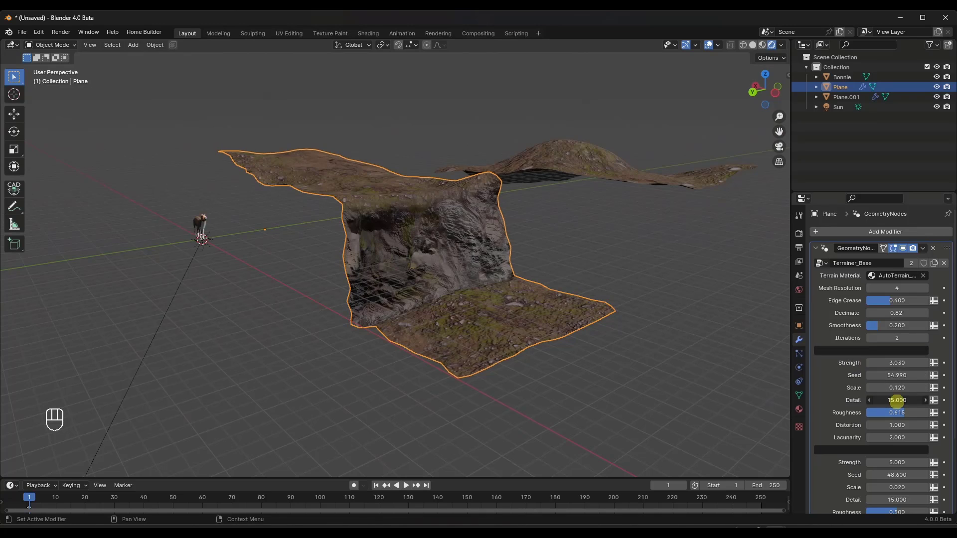
# Refine the cliff noise to Roughness 0.465, Distortion 0.690 and Lacunarity 2.020.
pyautogui.moveTo(923, 413); pyautogui.dragTo(870, 412)
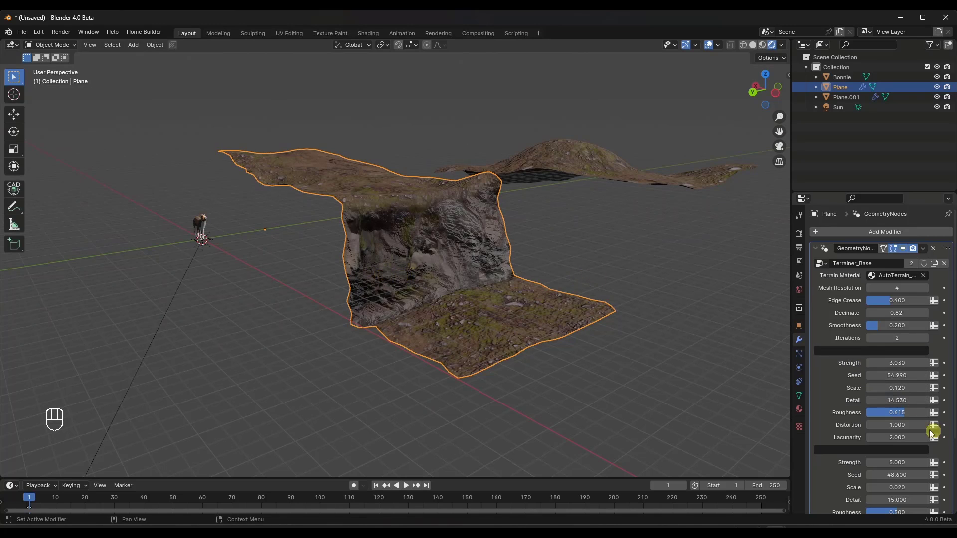
pyautogui.moveTo(367, 288); pyautogui.dragTo(410, 291)
pyautogui.moveTo(897, 425); pyautogui.dragTo(399, 299)
pyautogui.moveTo(897, 437); pyautogui.dragTo(420, 312)
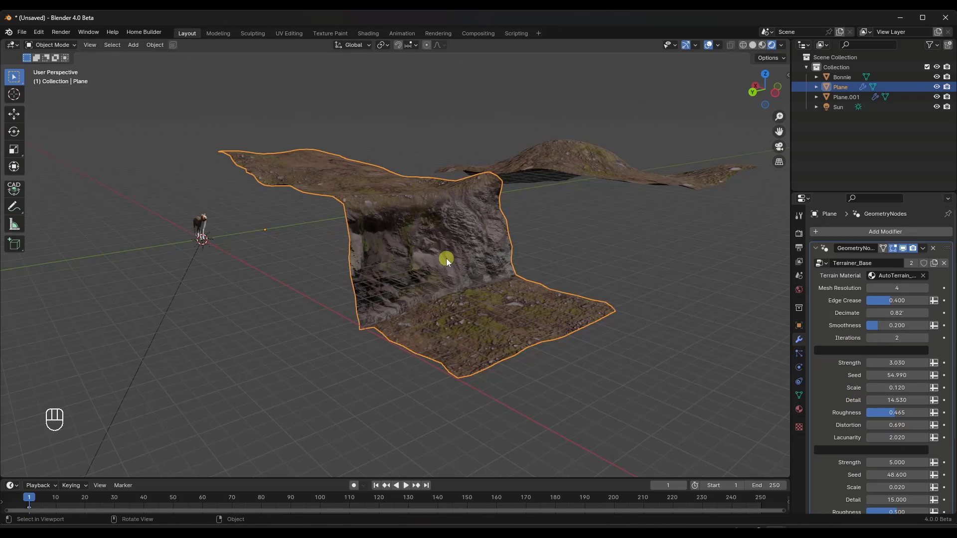
pyautogui.moveTo(446, 260); pyautogui.dragTo(496, 317, button='middle')
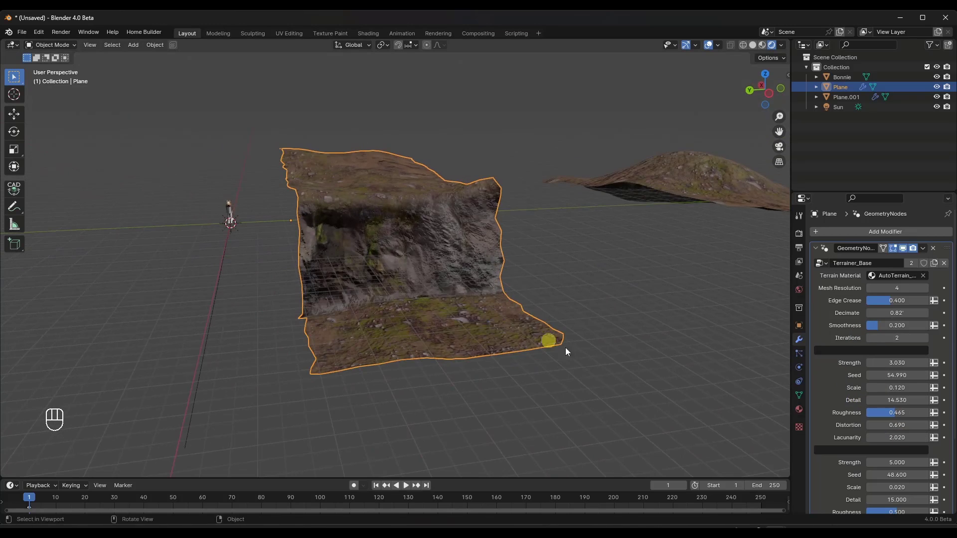
# Set the ground noise to Strength 5.060, Scale 0.014 and Seed 50.010.
pyautogui.scroll(-4, 838, 419)
pyautogui.moveTo(902, 382); pyautogui.dragTo(425, 280)
pyautogui.moveTo(899, 394); pyautogui.dragTo(454, 238)
# Select the second terrain Plane.001 and inspect its mesh grid in Edit Mode.
pyautogui.moveTo(453, 238); pyautogui.dragTo(413, 239, button='middle')
pyautogui.scroll(-4, 414, 247)
pyautogui.click(444, 307)
pyautogui.press('Tab')
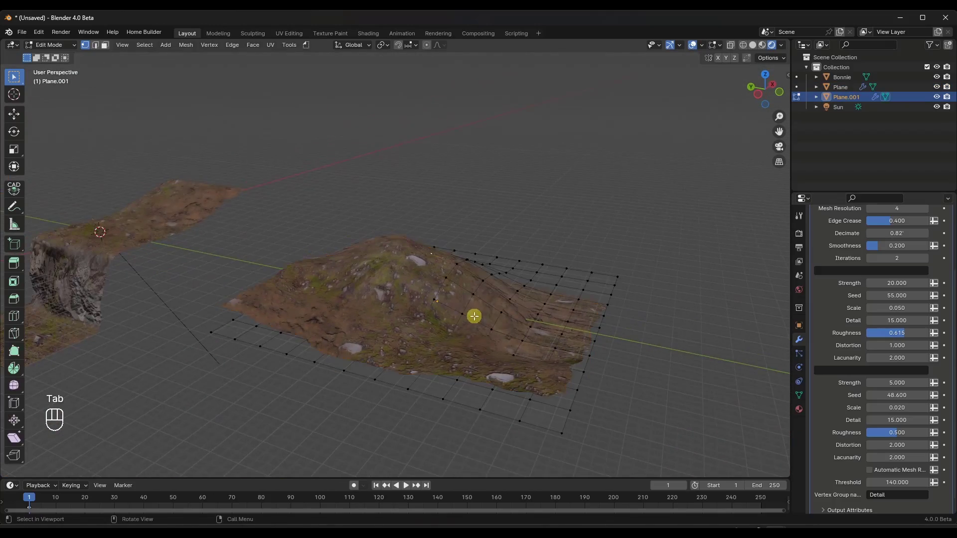
pyautogui.moveTo(472, 316)
pyautogui.mouseDown(button='middle')
pyautogui.moveTo(425, 305)
pyautogui.moveTo(480, 318)
pyautogui.moveTo(461, 316)
pyautogui.mouseUp(button='middle')
pyautogui.press('Tab')
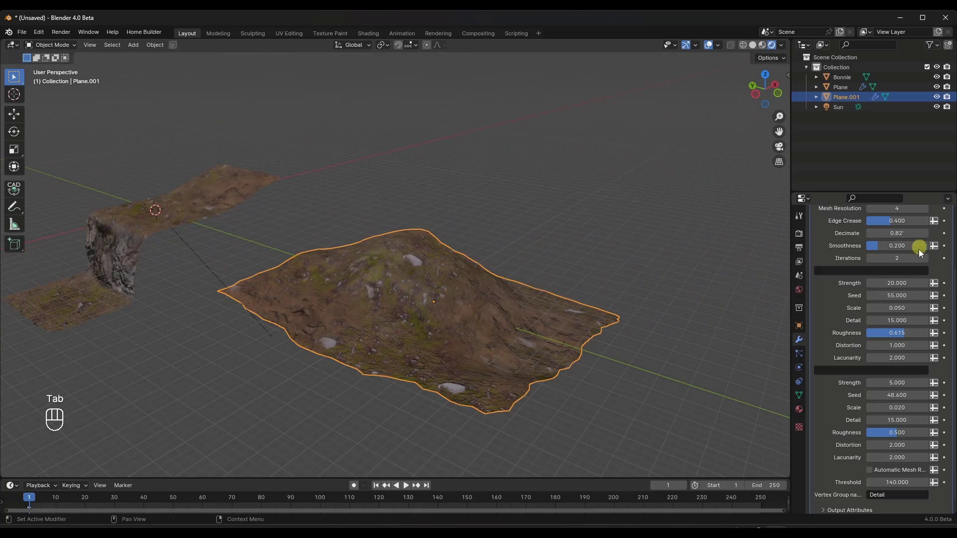
# Toggle Plane.001's terrain modifier off and on, ending in Material Preview shading.
pyautogui.scroll(4, 910, 255)
pyautogui.click(902, 249)
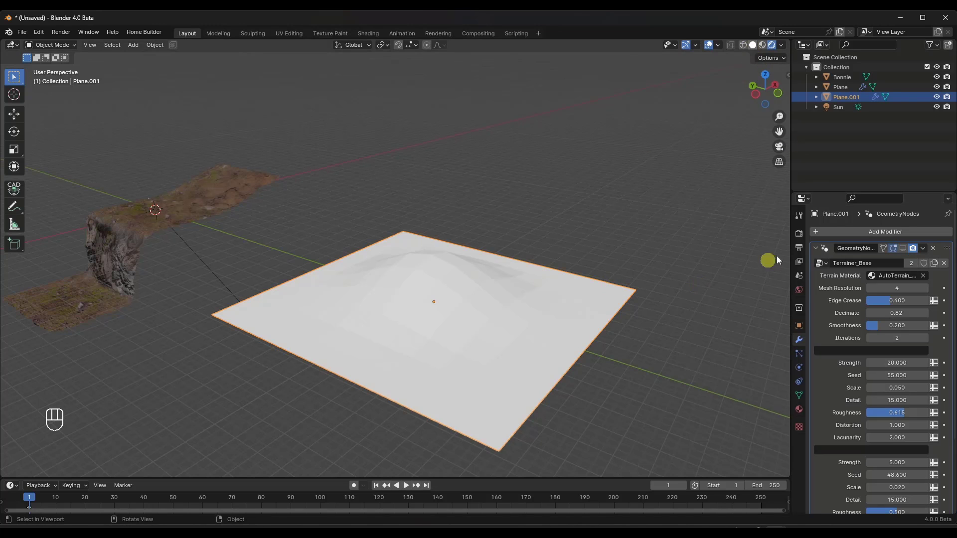
pyautogui.click(753, 45)
pyautogui.scroll(1, 465, 357)
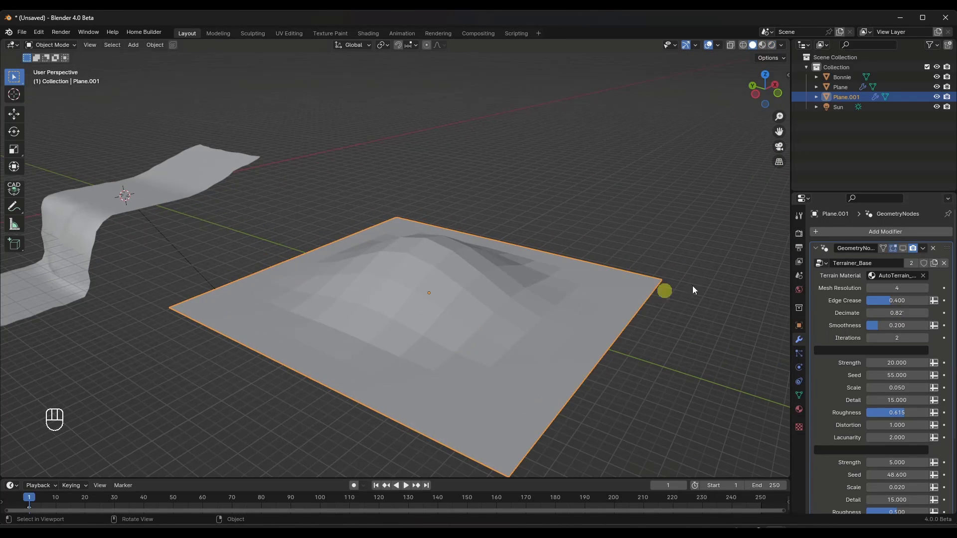
pyautogui.click(902, 248)
pyautogui.moveTo(551, 337); pyautogui.dragTo(427, 302, button='middle')
pyautogui.scroll(2, 429, 302)
pyautogui.click(758, 44)
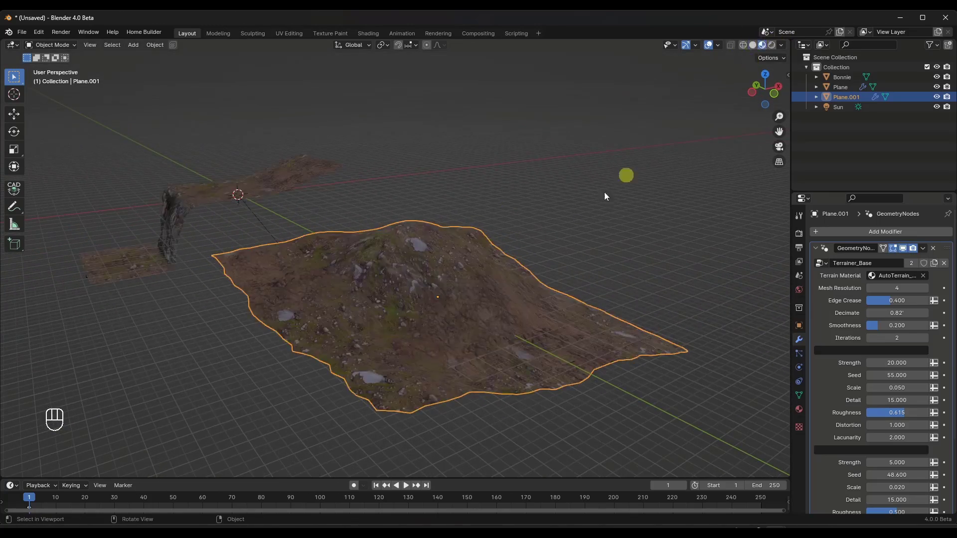
pyautogui.moveTo(521, 241)
pyautogui.mouseDown(button='middle')
pyautogui.moveTo(445, 309)
pyautogui.moveTo(519, 300)
pyautogui.moveTo(465, 318)
pyautogui.moveTo(467, 307)
pyautogui.mouseUp(button='middle')
# Pull Plane.001's right edge row up along Z with smooth falloff into a peak.
pyautogui.press('Tab')
pyautogui.moveTo(555, 236); pyautogui.dragTo(601, 302)
pyautogui.press('g')
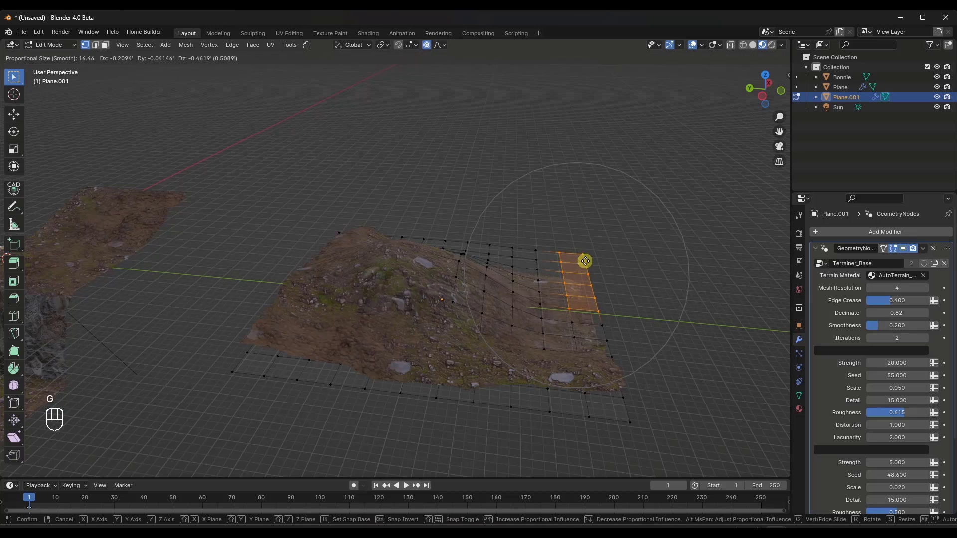
pyautogui.press('z')
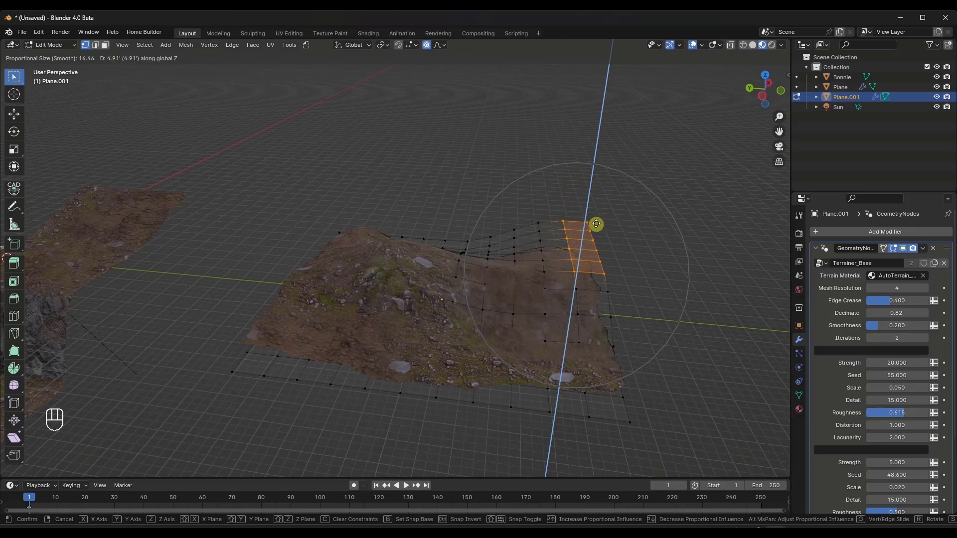
pyautogui.click(612, 151)
pyautogui.press('Tab')
pyautogui.scroll(3, 539, 342)
pyautogui.moveTo(534, 346); pyautogui.dragTo(502, 250, button='middle')
# Append the Scatter data from AutoTerrainGenerator_Base_LITE.blend, bringing in the Grass object.
pyautogui.click(817, 249)
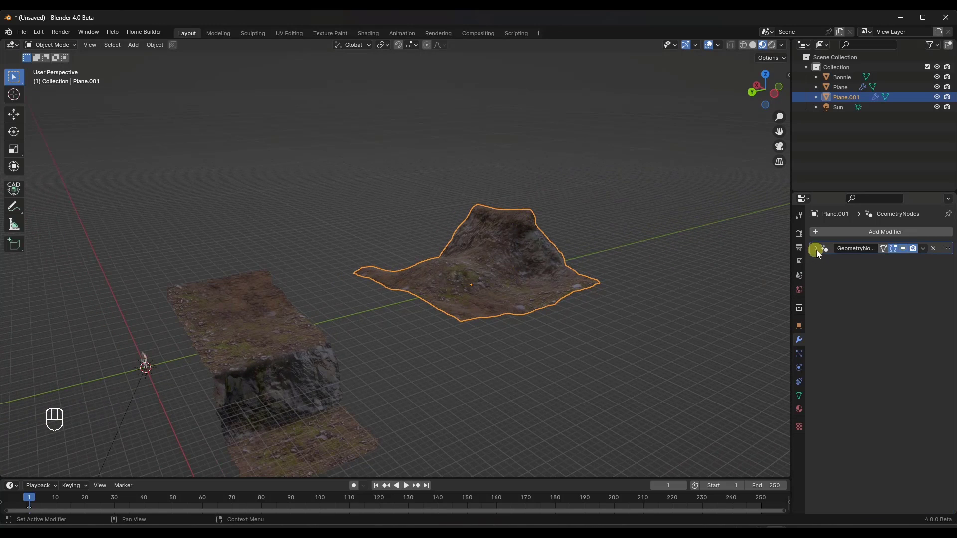
pyautogui.click(22, 33)
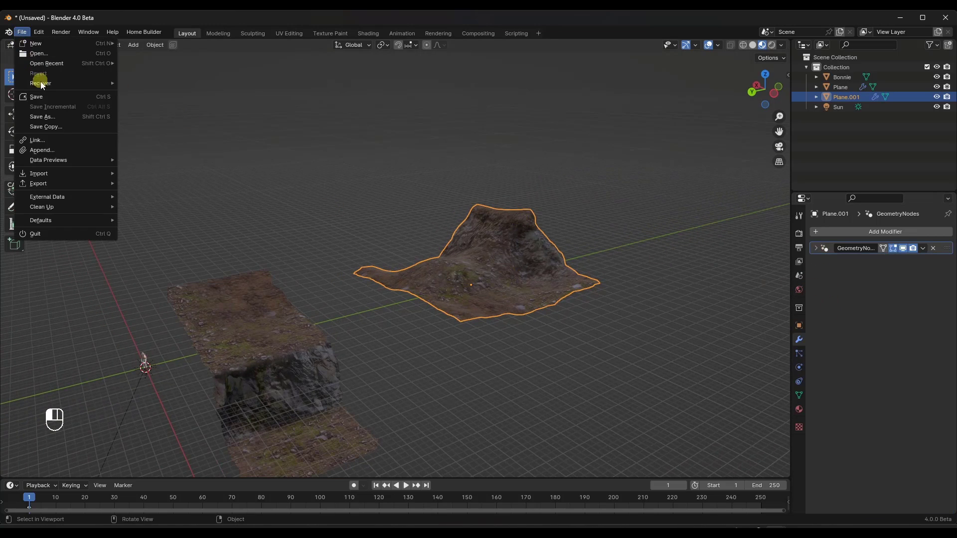
pyautogui.click(56, 151)
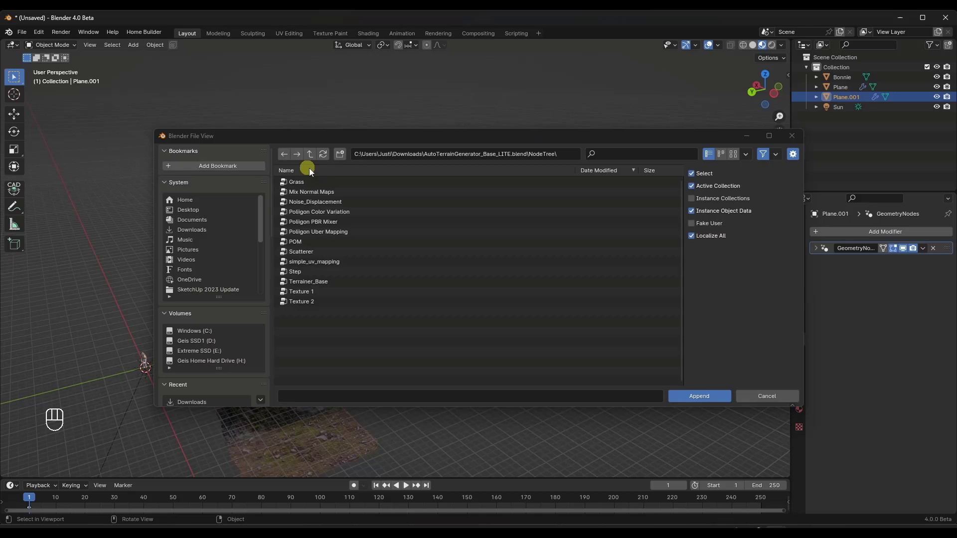
pyautogui.doubleClick(305, 251)
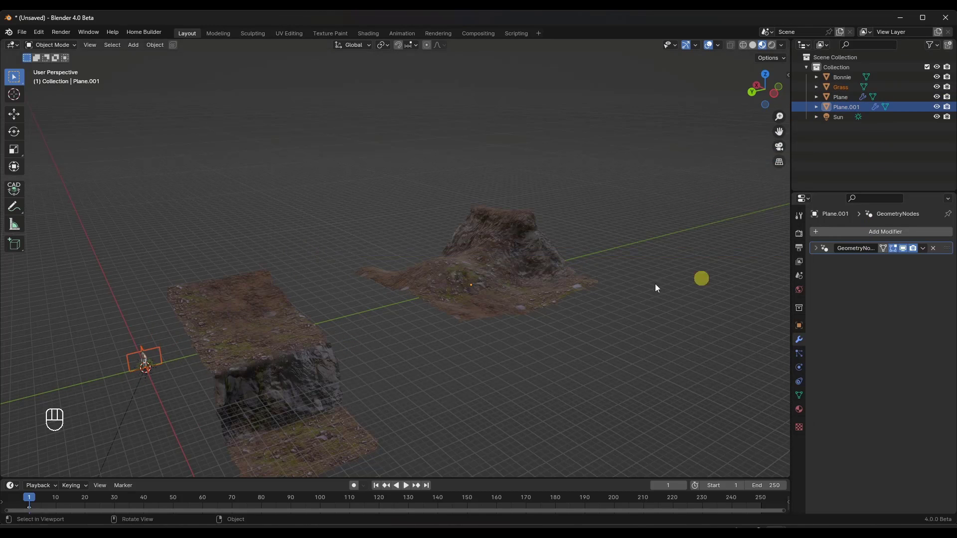
pyautogui.press('KP_Decimal')
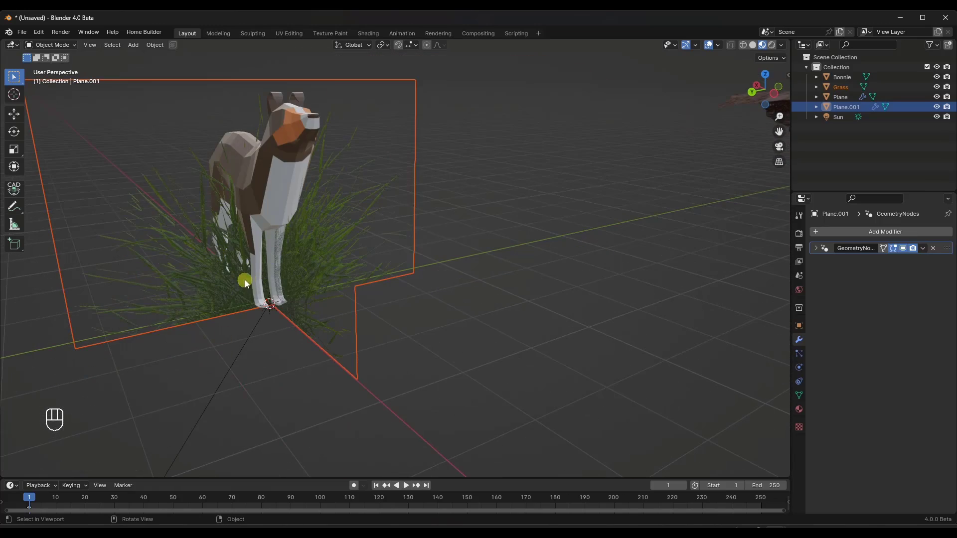
# Select the terrain mound and frame it in the viewport.
pyautogui.scroll(-10, 218, 288)
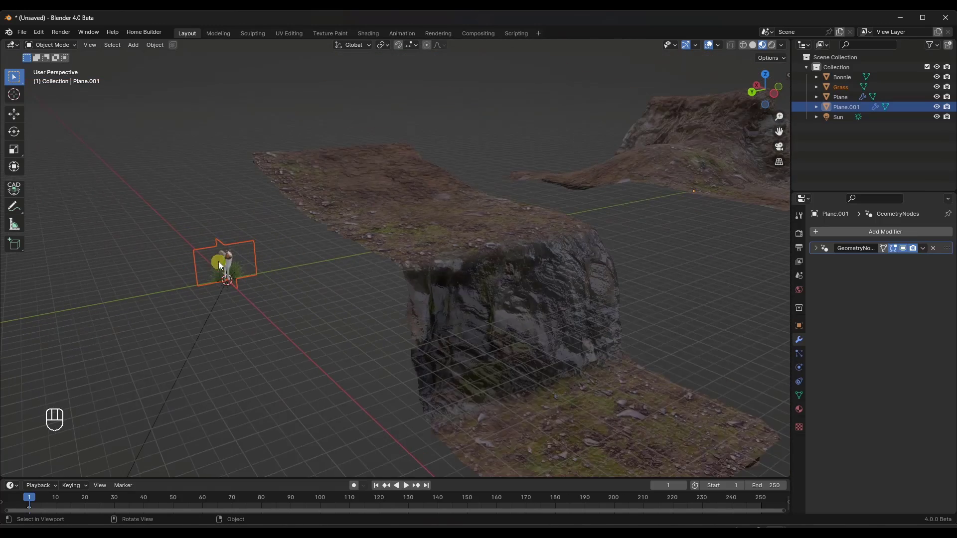
pyautogui.scroll(-4, 254, 223)
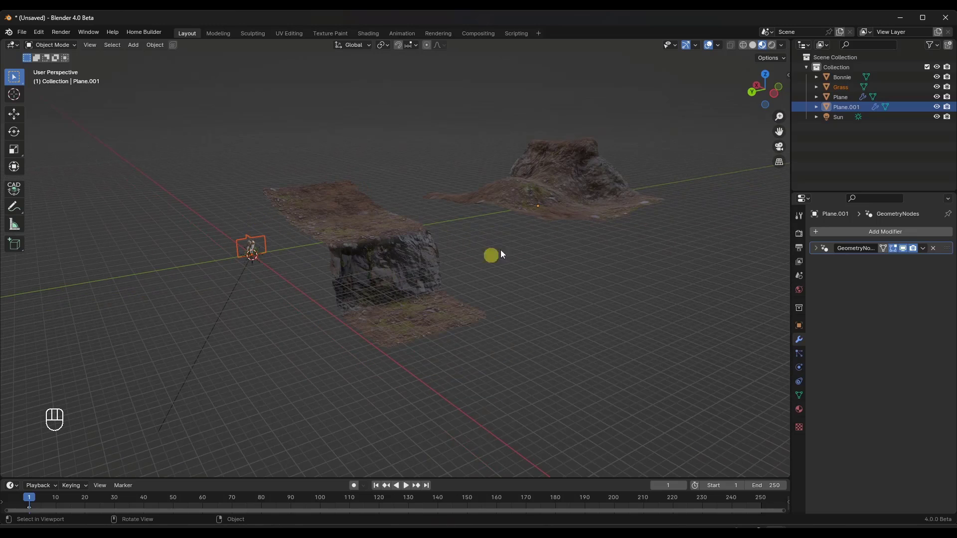
pyautogui.click(623, 182)
pyautogui.press('KP_Decimal')
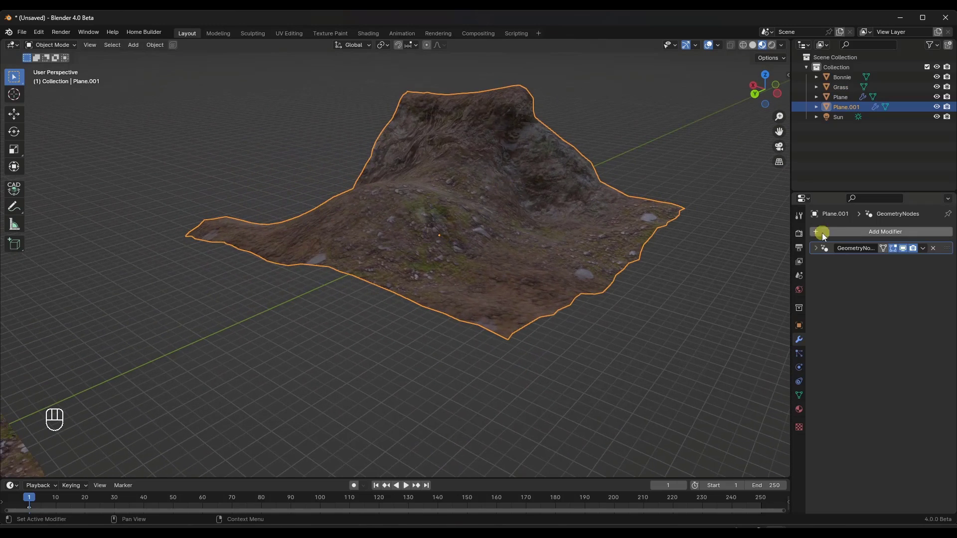
# Add a second Geometry Nodes modifier to Plane.001 using the Scatterer node group.
pyautogui.click(840, 233)
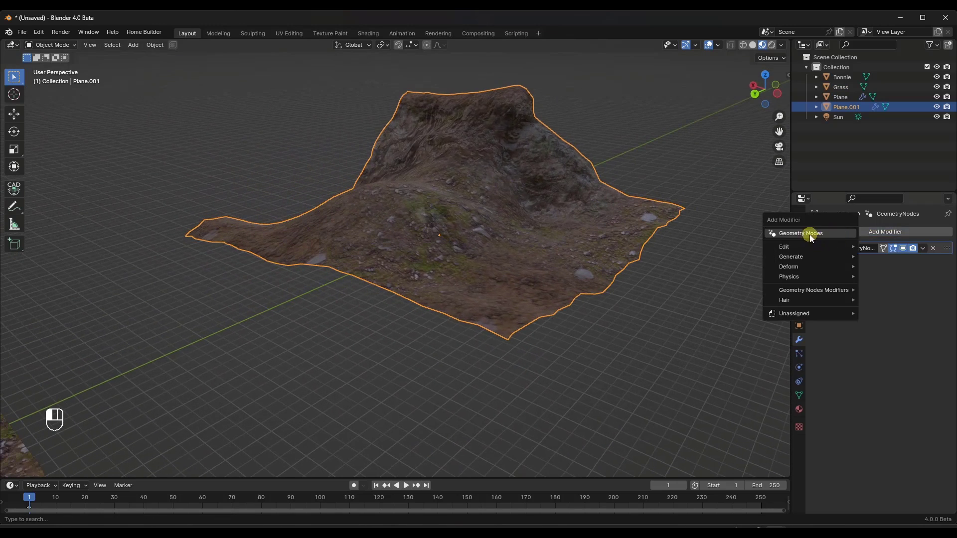
pyautogui.click(810, 234)
pyautogui.click(821, 277)
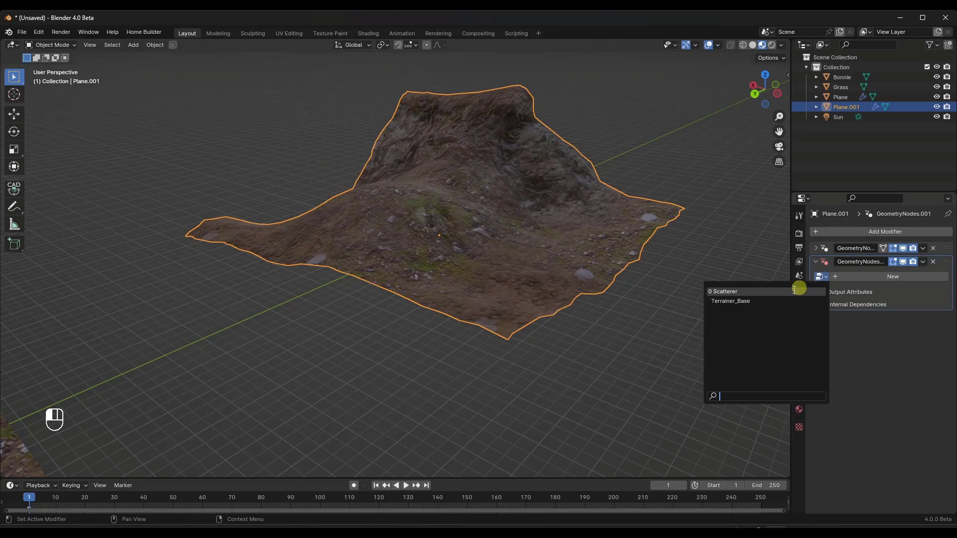
pyautogui.click(720, 292)
pyautogui.moveTo(438, 229); pyautogui.dragTo(420, 240, button='middle')
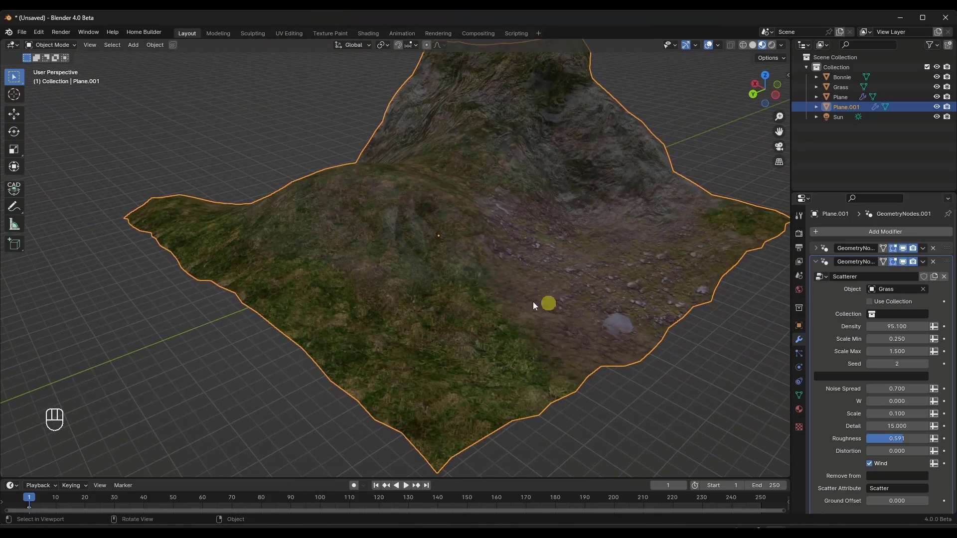
pyautogui.moveTo(508, 300); pyautogui.dragTo(530, 202, button='middle')
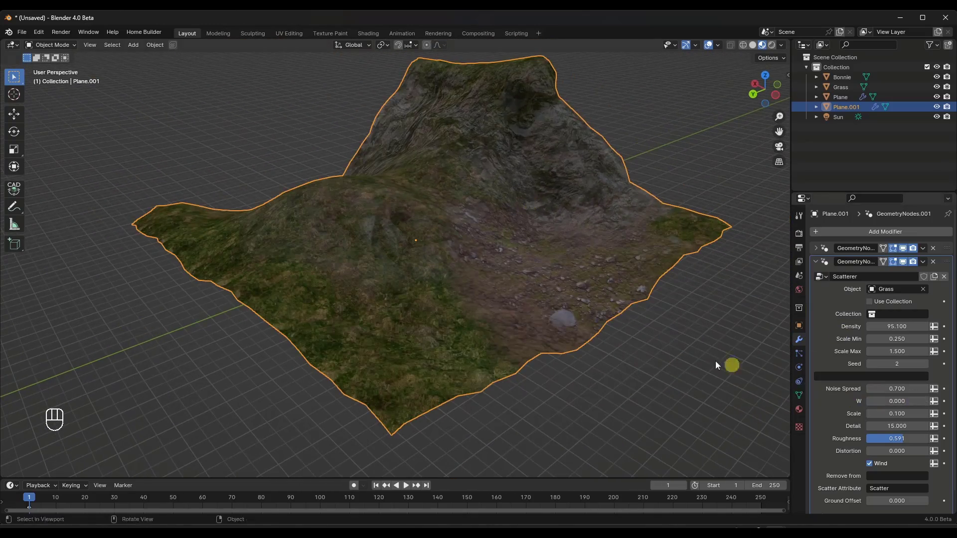
pyautogui.moveTo(418, 275)
pyautogui.mouseDown(button='middle')
pyautogui.moveTo(392, 268)
pyautogui.moveTo(403, 269)
pyautogui.mouseUp(button='middle')
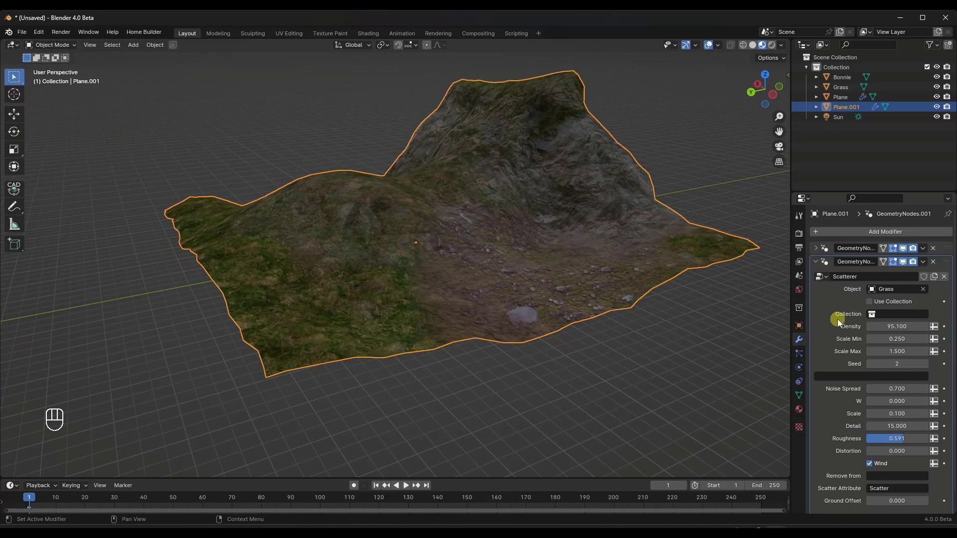
pyautogui.moveTo(768, 271); pyautogui.dragTo(220, 311, button='middle')
pyautogui.press('KP_Decimal')
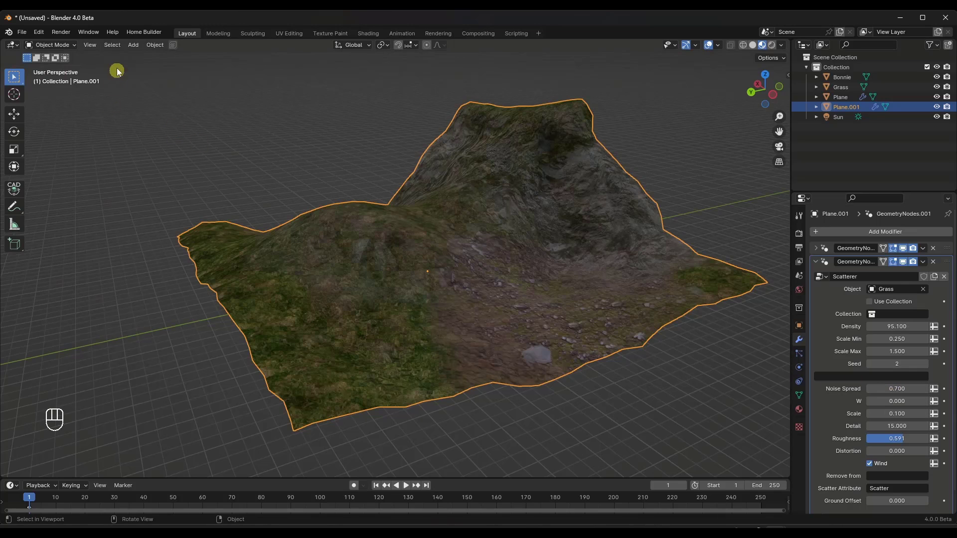
# Apply the terrain's rotation and scale.
pyautogui.click(149, 46)
pyautogui.moveTo(226, 96)
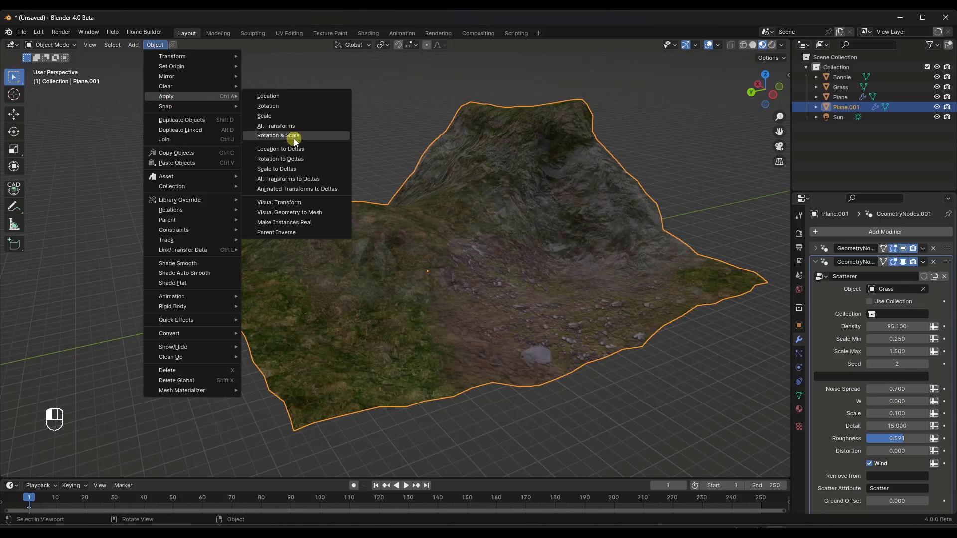
pyautogui.click(312, 142)
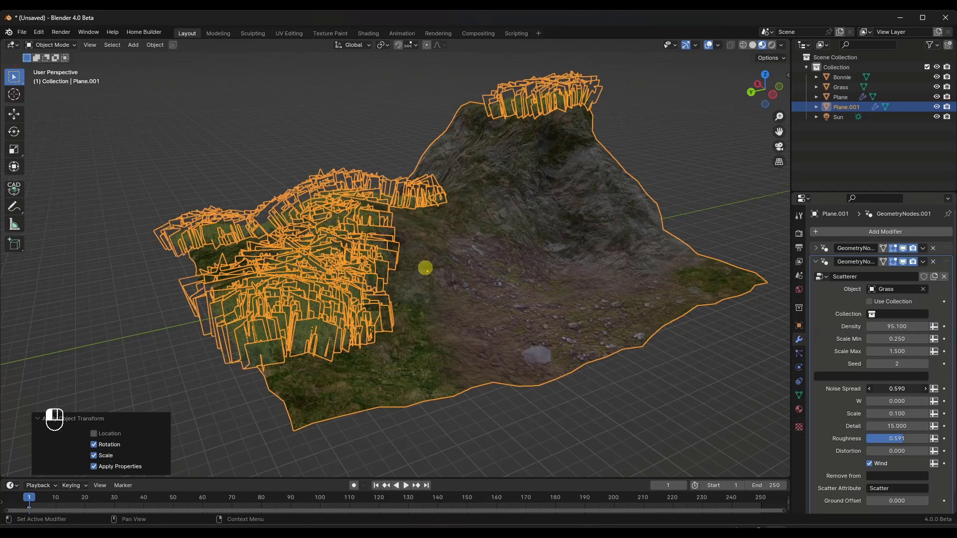
# Set the Scatterer Noise Spread to 0.570 and inspect the grass close up.
pyautogui.moveTo(425, 267); pyautogui.dragTo(431, 267)
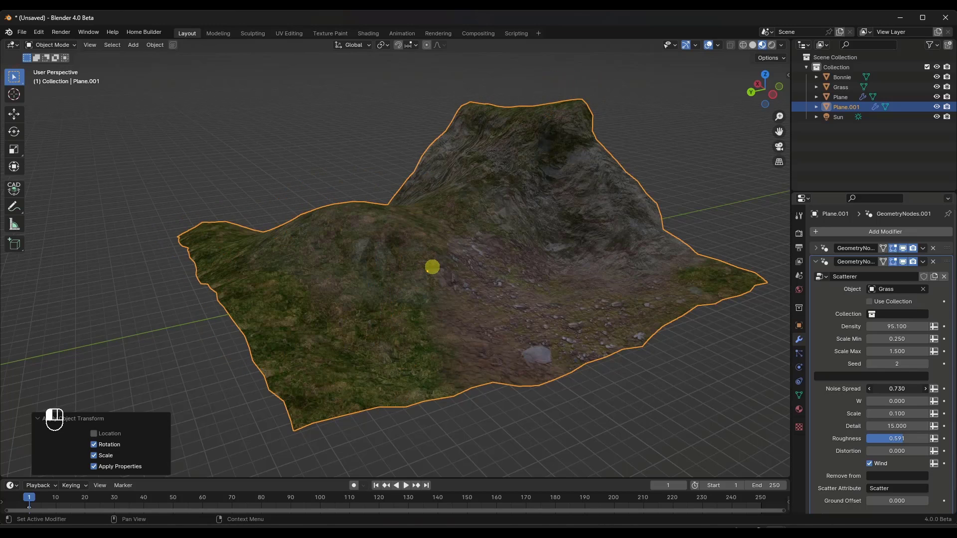
pyautogui.moveTo(431, 268); pyautogui.dragTo(559, 344)
pyautogui.moveTo(559, 344); pyautogui.dragTo(441, 309, button='middle')
pyautogui.click(284, 149)
pyautogui.scroll(4, 284, 149)
pyautogui.moveTo(284, 150); pyautogui.dragTo(381, 231, button='middle')
pyautogui.scroll(2, 423, 360)
pyautogui.scroll(-6, 423, 360)
pyautogui.moveTo(396, 302); pyautogui.dragTo(399, 303, button='middle')
# Shift the scatter noise W, set Scale to 0.050 and Distortion to 0.710.
pyautogui.moveTo(870, 401); pyautogui.dragTo(425, 288)
pyautogui.moveTo(893, 423); pyautogui.dragTo(424, 314)
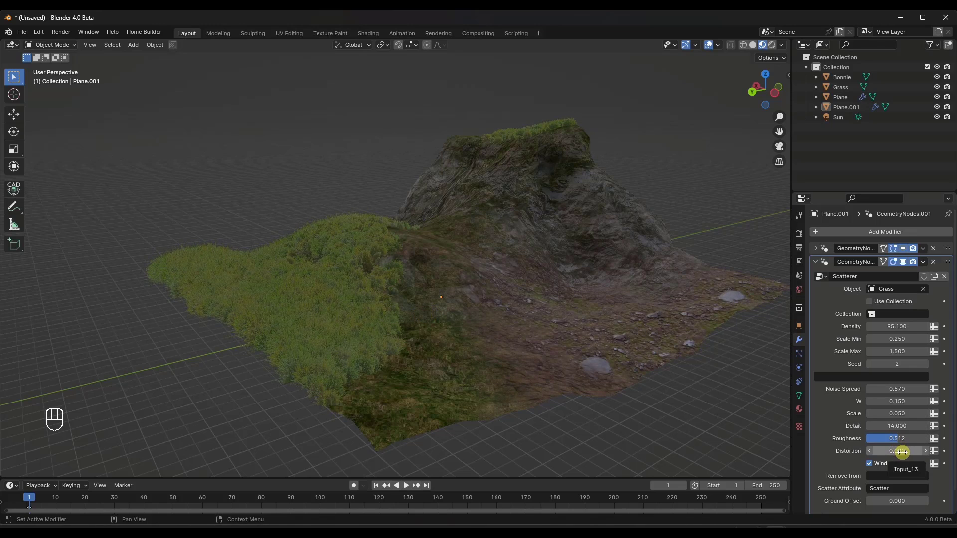
pyautogui.moveTo(902, 452); pyautogui.dragTo(447, 327)
pyautogui.moveTo(447, 327); pyautogui.dragTo(413, 330, button='middle')
pyautogui.moveTo(414, 331); pyautogui.dragTo(897, 451)
pyautogui.moveTo(503, 319); pyautogui.dragTo(544, 304, button='middle')
# Switch the viewport to Rendered shading and move closer to the terrain.
pyautogui.press('z')
pyautogui.click(535, 249)
pyautogui.moveTo(531, 261)
pyautogui.mouseDown(button='middle')
pyautogui.moveTo(565, 263)
pyautogui.moveTo(599, 299)
pyautogui.mouseUp(button='middle')
pyautogui.scroll(3, 599, 299)
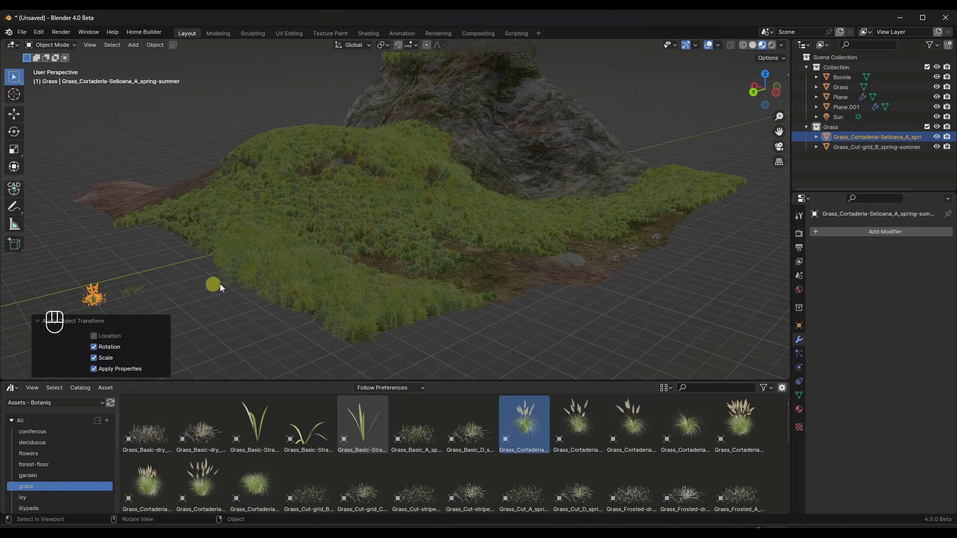
# Replace the Scatterer's Grass object with the Grass_Cut-grid_B_spring-summer asset.
pyautogui.click(383, 223)
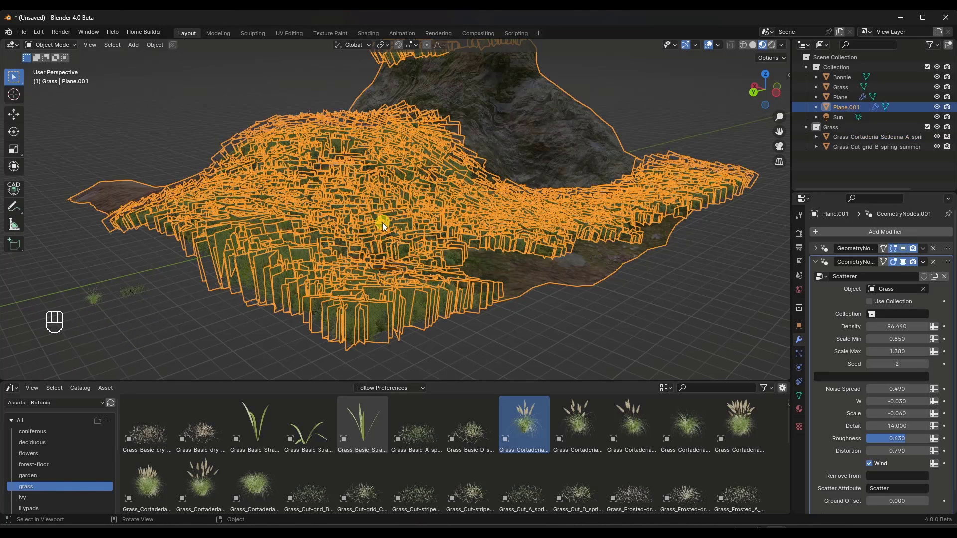
pyautogui.click(923, 289)
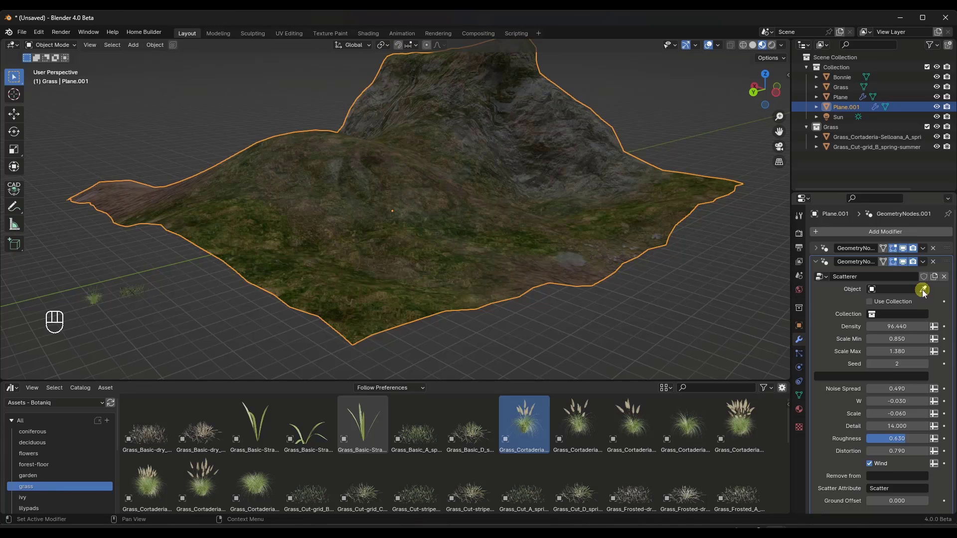
pyautogui.click(923, 289)
pyautogui.click(129, 288)
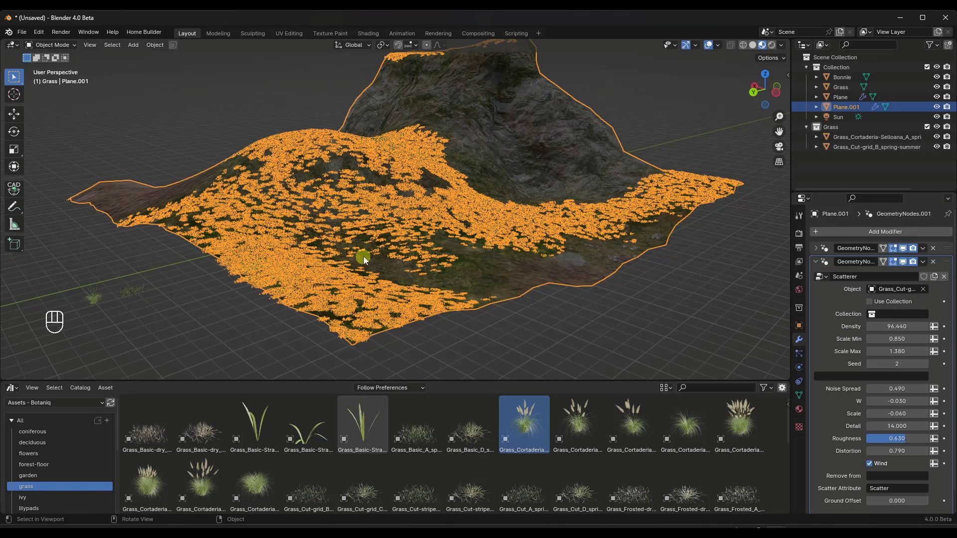
# Switch to Rendered shading and deselect the terrain to view the grass.
pyautogui.click(772, 45)
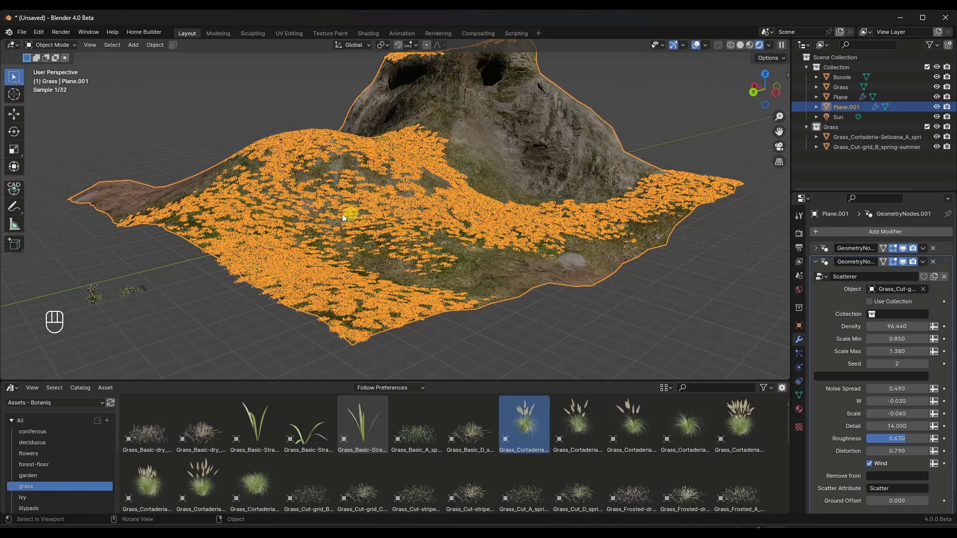
pyautogui.click(187, 119)
pyautogui.scroll(6, 295, 297)
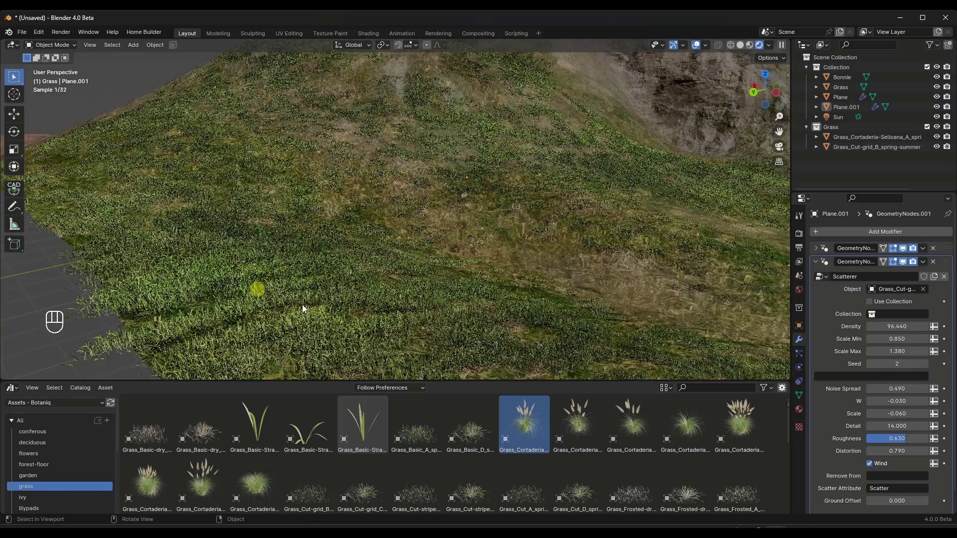
pyautogui.scroll(-7, 314, 284)
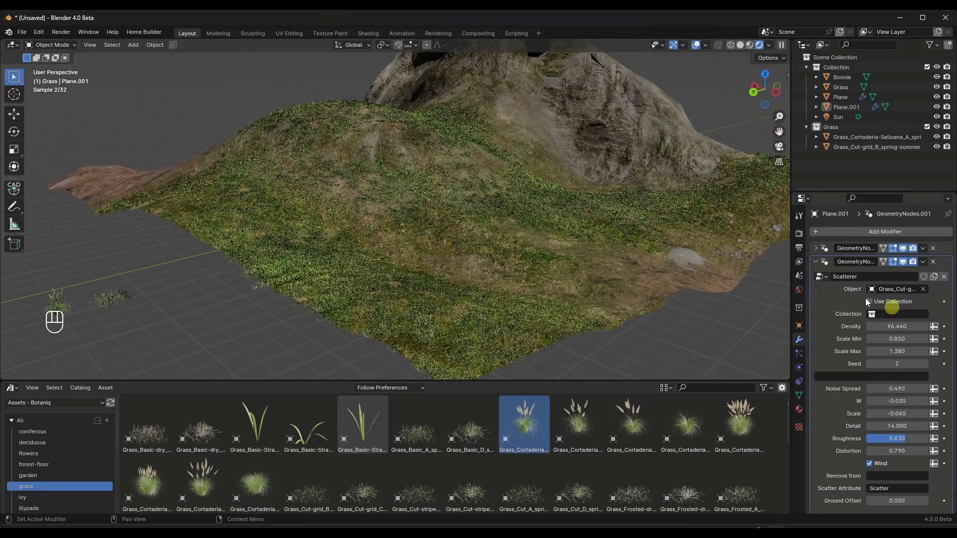
# Enable Use Collection, choose the Grass collection, and lower Density to 95.830.
pyautogui.click(893, 302)
pyautogui.click(892, 314)
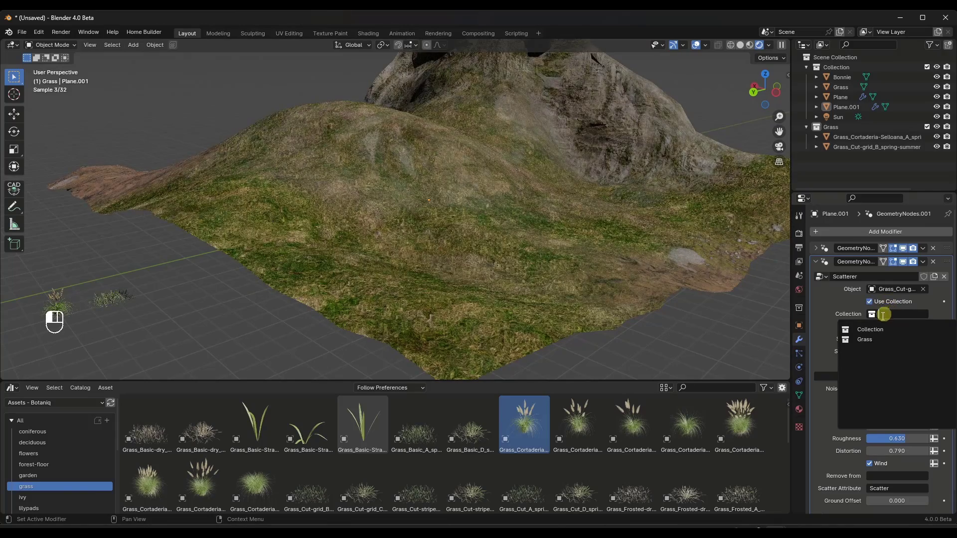
pyautogui.click(867, 340)
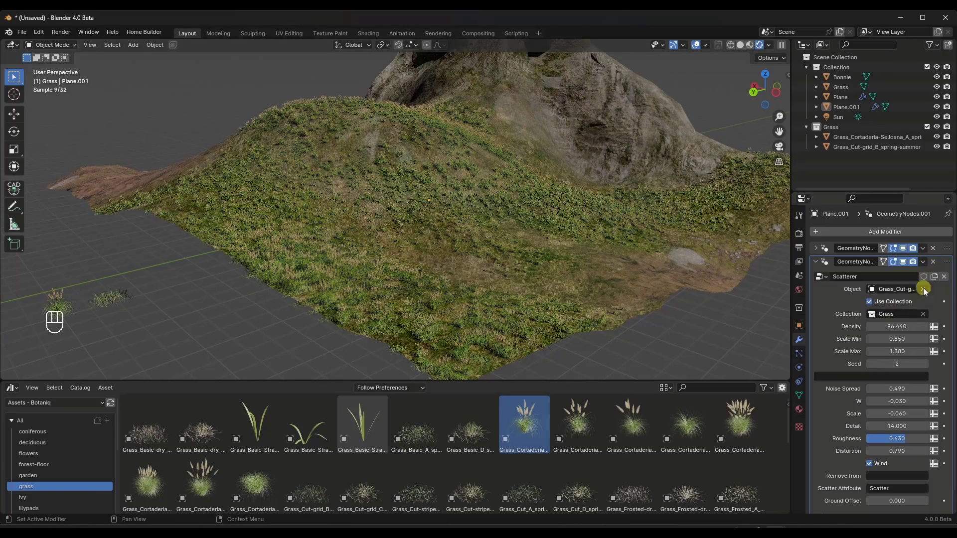
pyautogui.scroll(5, 304, 268)
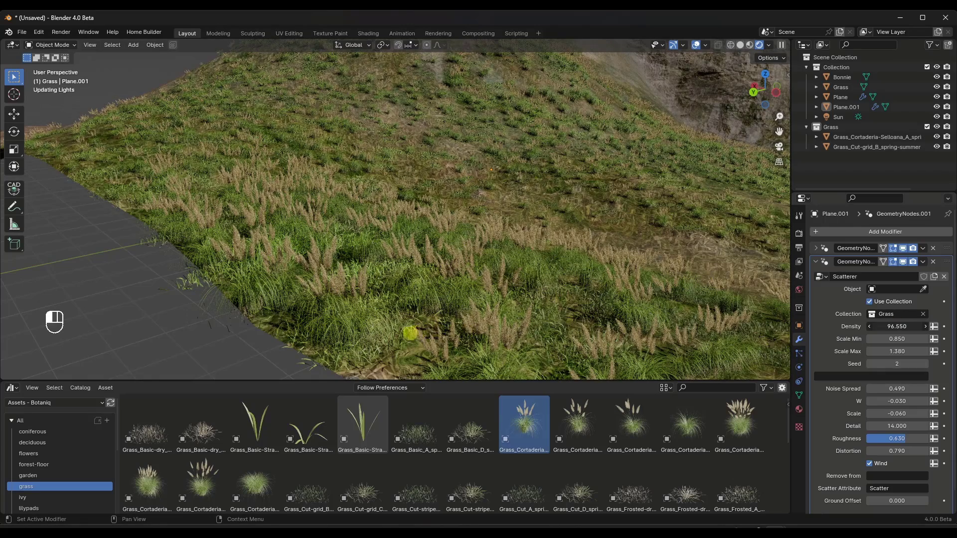
pyautogui.moveTo(409, 333); pyautogui.dragTo(404, 271)
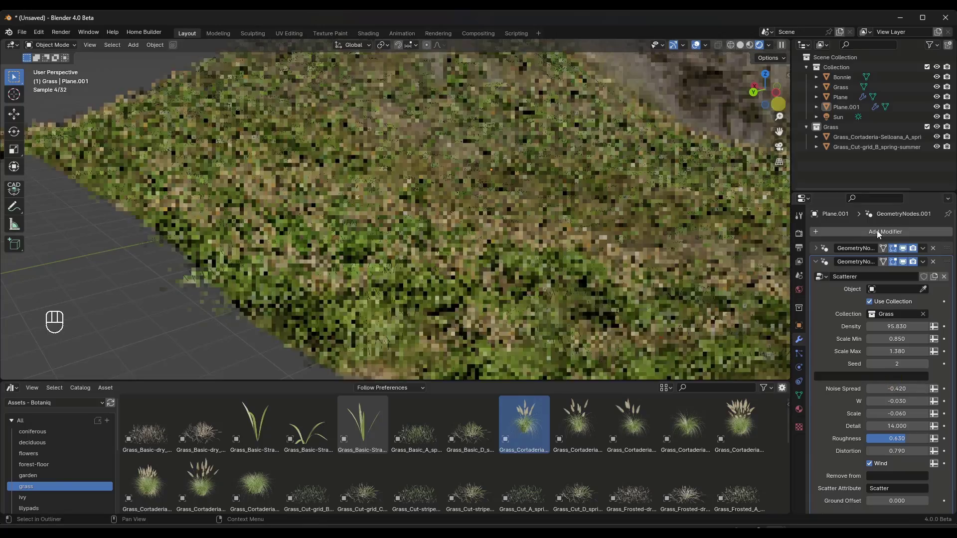
# Back in Material Preview, raise the Scatterer's Noise Spread to 0.480 so grass forms broad patches.
pyautogui.click(749, 45)
pyautogui.moveTo(313, 147)
pyautogui.mouseDown(button='middle')
pyautogui.moveTo(486, 202)
pyautogui.moveTo(382, 216)
pyautogui.moveTo(430, 263)
pyautogui.mouseUp(button='middle')
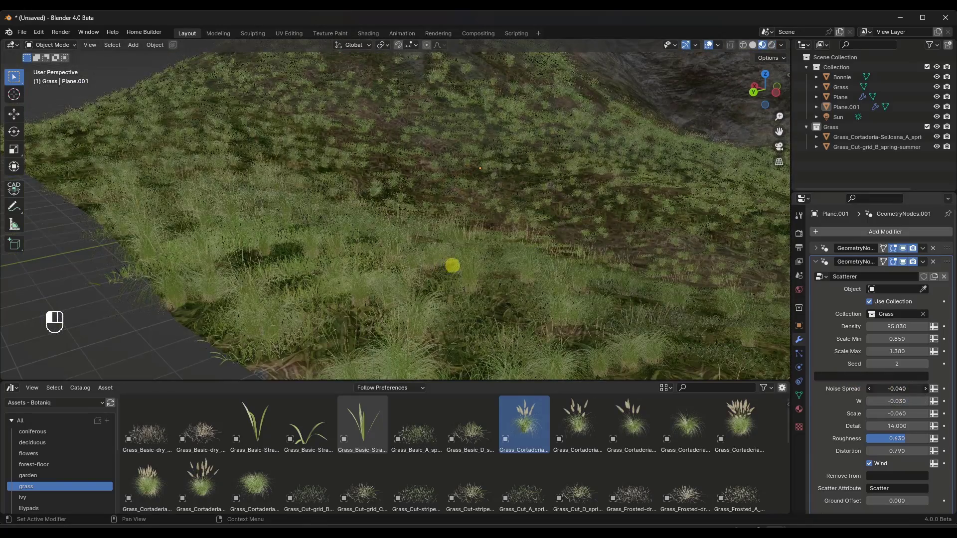
pyautogui.moveTo(453, 265); pyautogui.dragTo(476, 268)
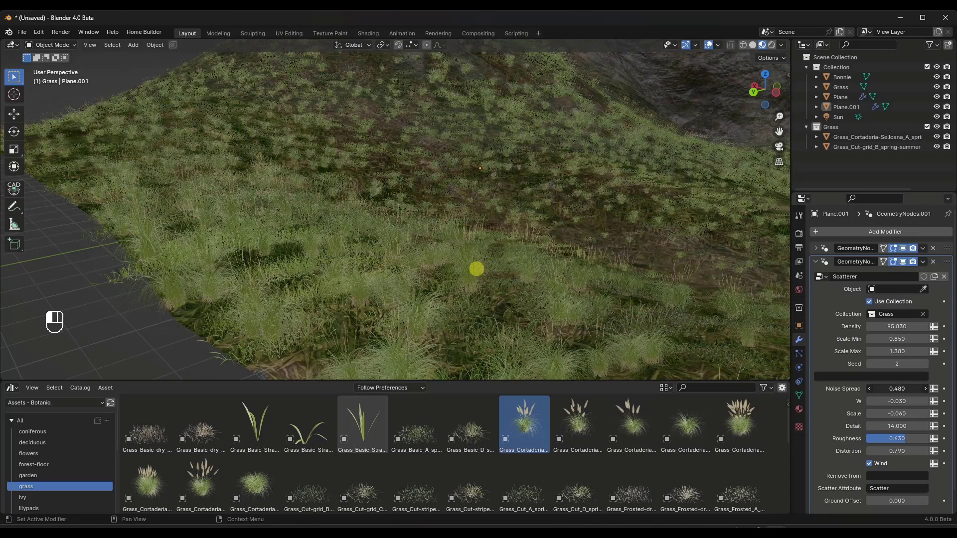
pyautogui.moveTo(477, 269)
pyautogui.mouseDown(button='middle')
pyautogui.moveTo(160, 206)
pyautogui.moveTo(297, 216)
pyautogui.moveTo(472, 260)
pyautogui.mouseUp(button='middle')
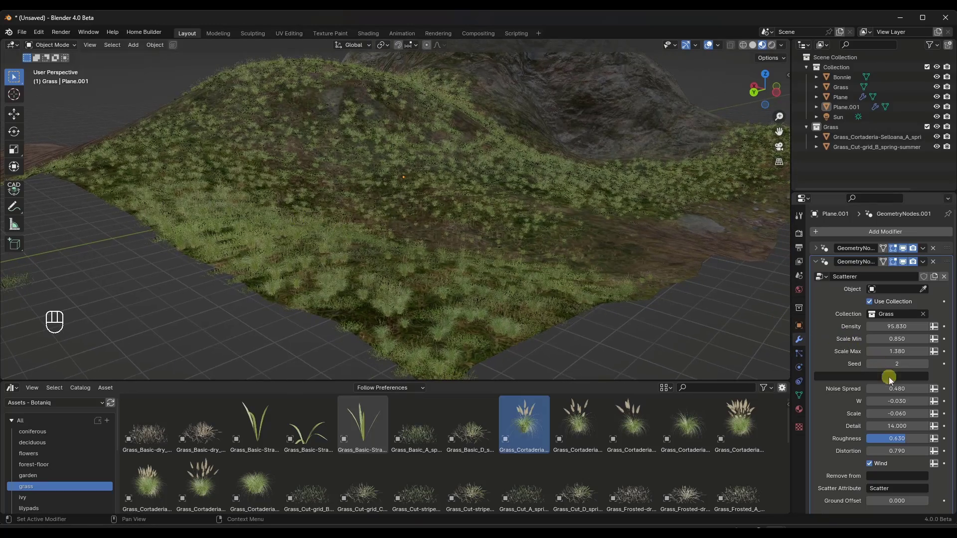